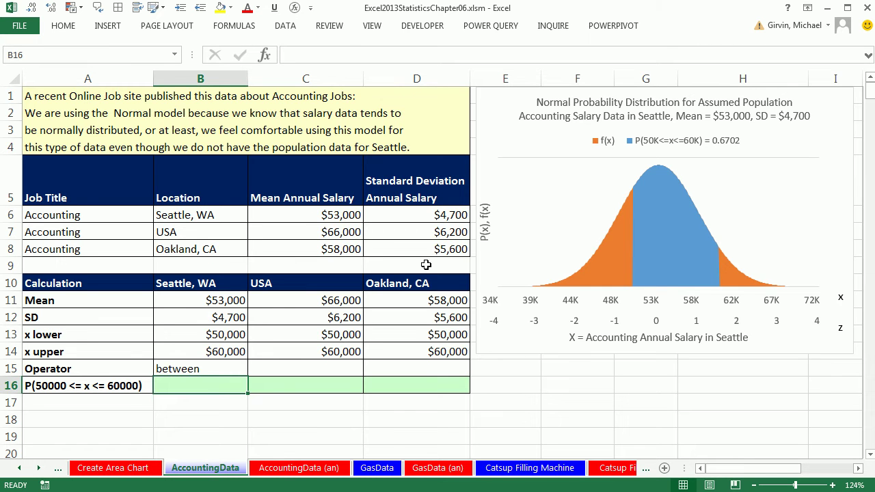
# In B16, calculate Seattle's cumulative probability up to the upper x with =NORM.DIST(B14,B11,B12,1)
pyautogui.click(220, 338)
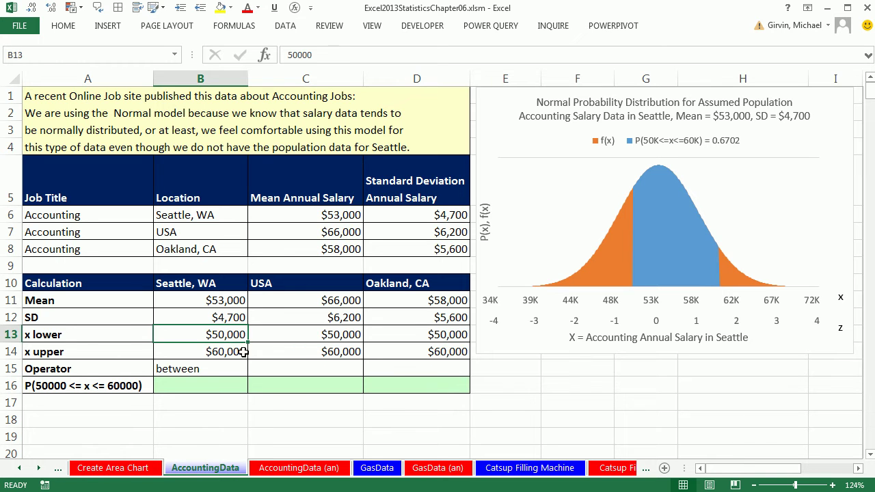
pyautogui.click(230, 351)
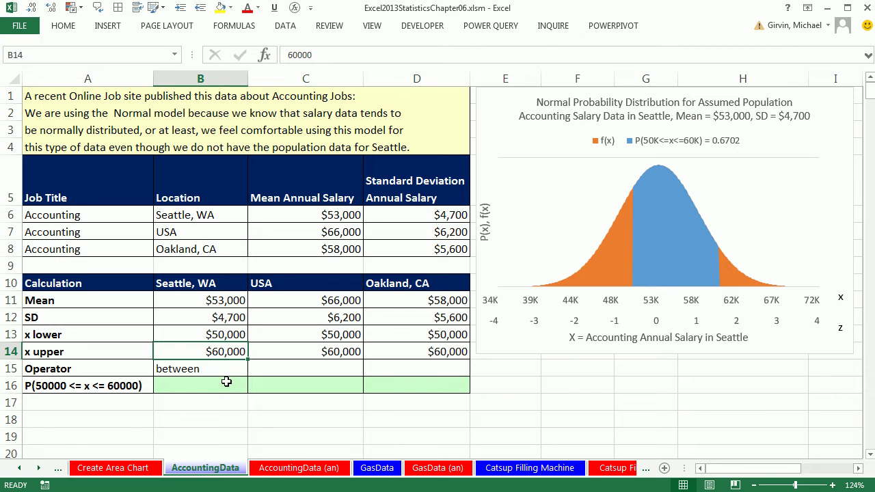
pyautogui.click(190, 386)
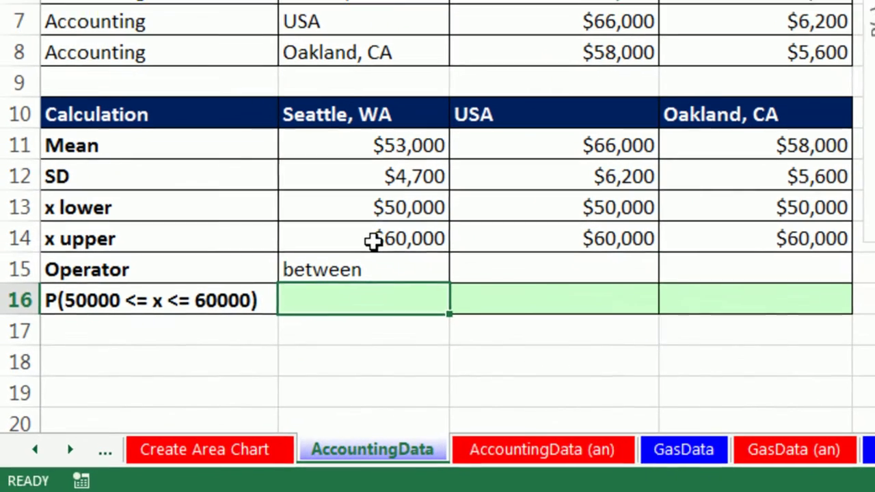
pyautogui.write('=norm.')
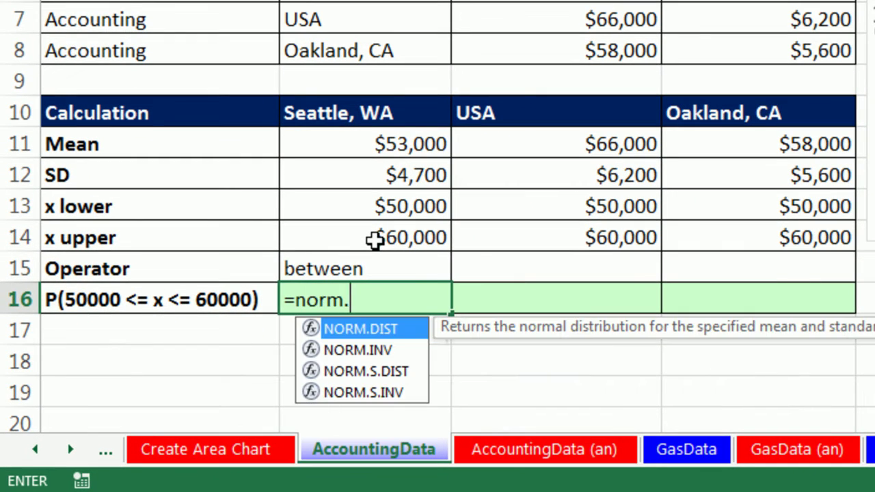
pyautogui.press('Tab')
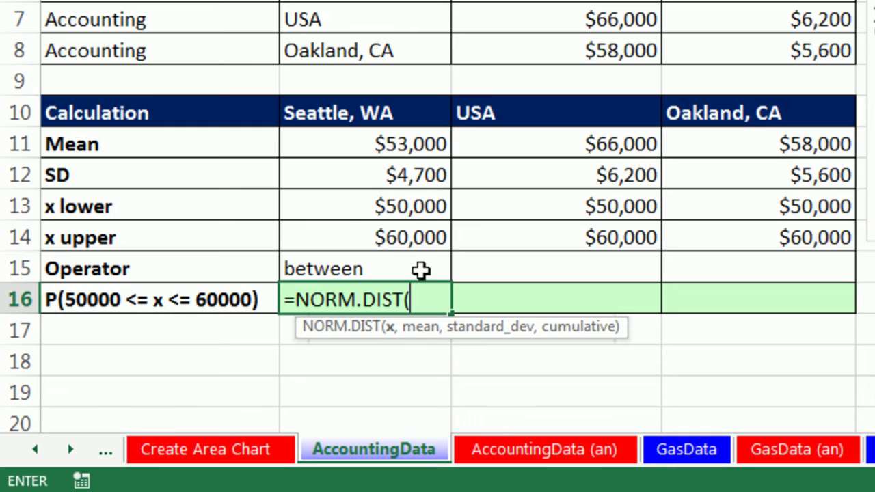
pyautogui.click(408, 231)
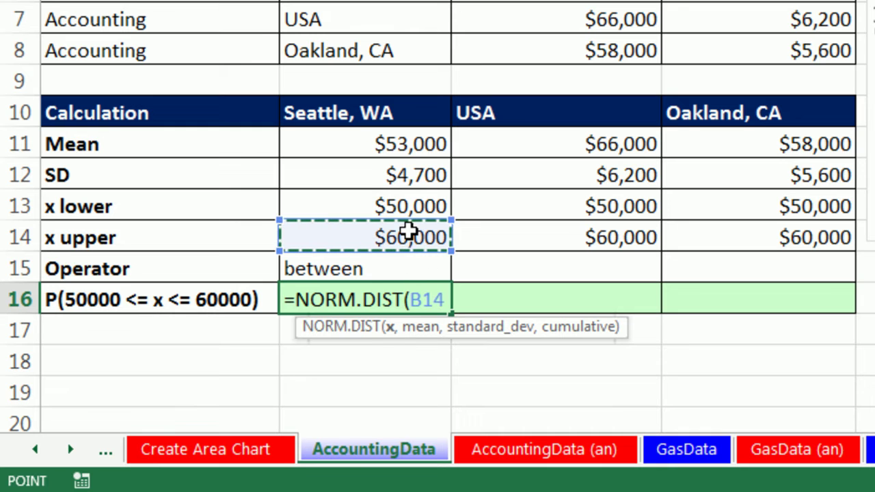
pyautogui.write(',')
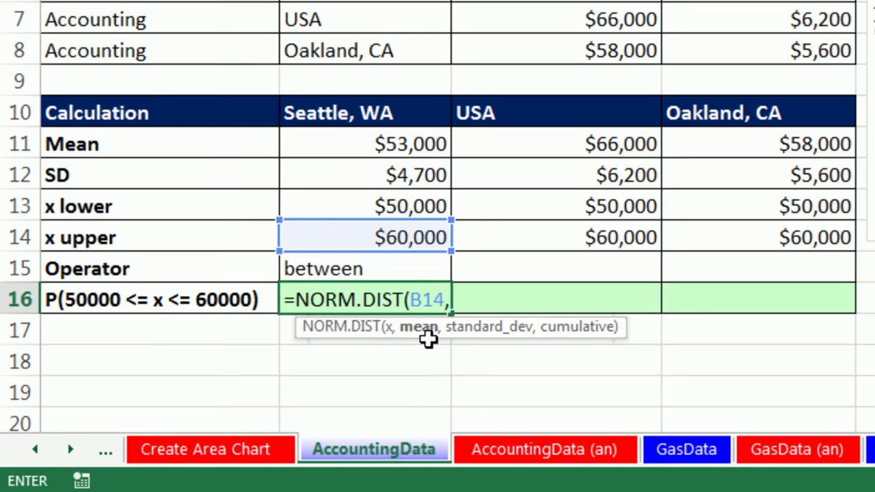
pyautogui.click(387, 147)
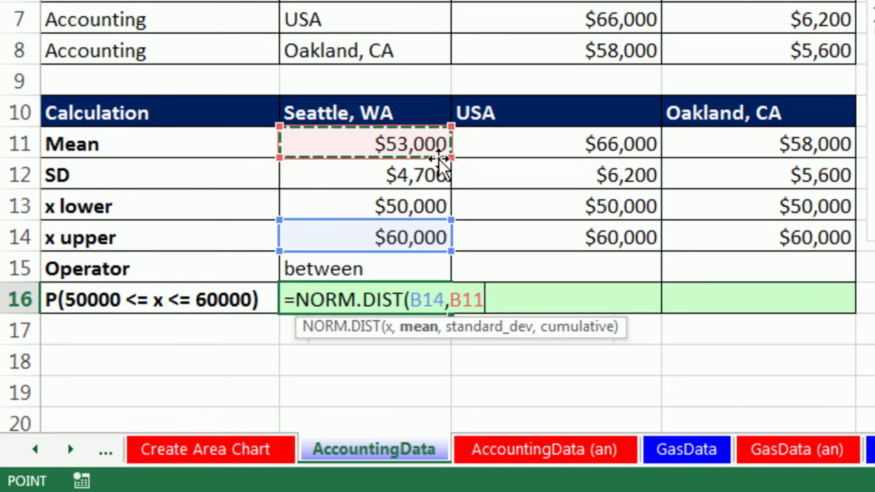
pyautogui.write(',')
pyautogui.click(377, 181)
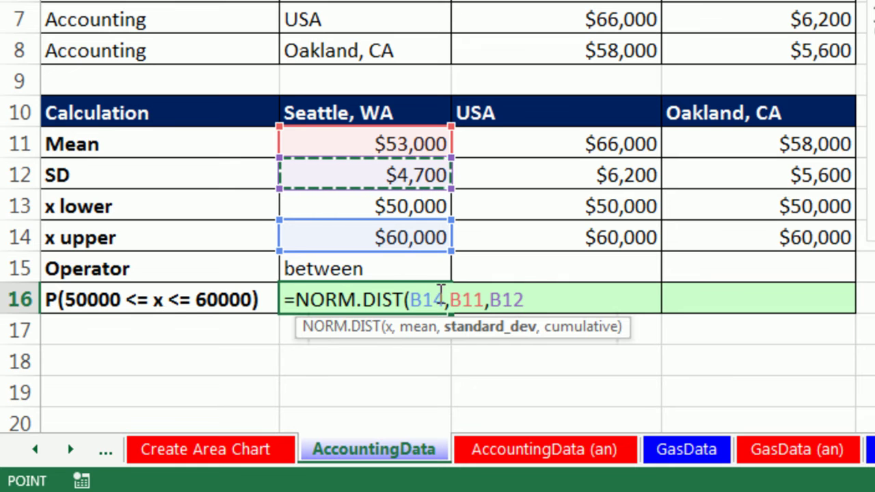
pyautogui.write(',1)')
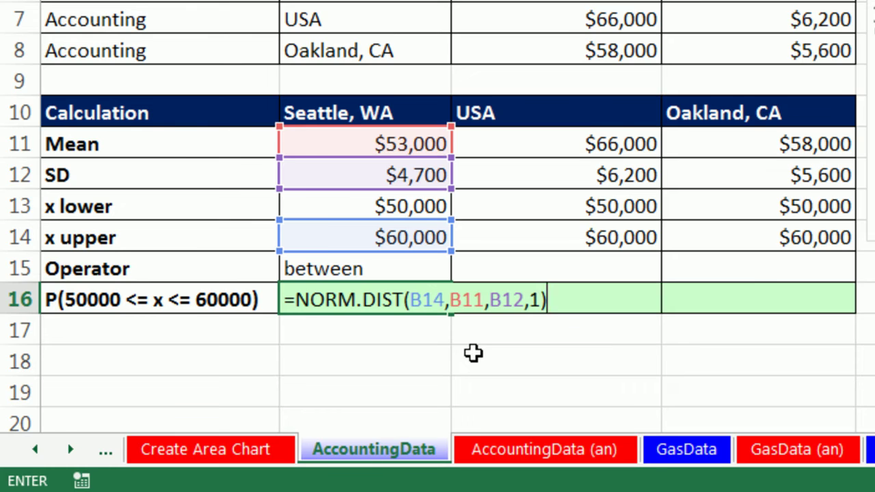
pyautogui.hotkey('ctrl', 'Return')
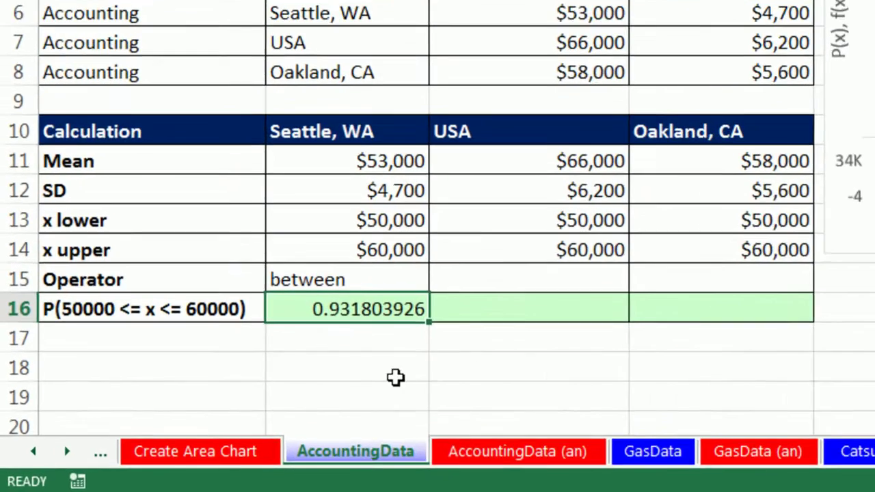
# Extend the B16 formula by subtracting the cumulative probability for the lower x, -NORM.DIST(B13,B11,B12,1)
pyautogui.press('F2')
pyautogui.write('-norm')
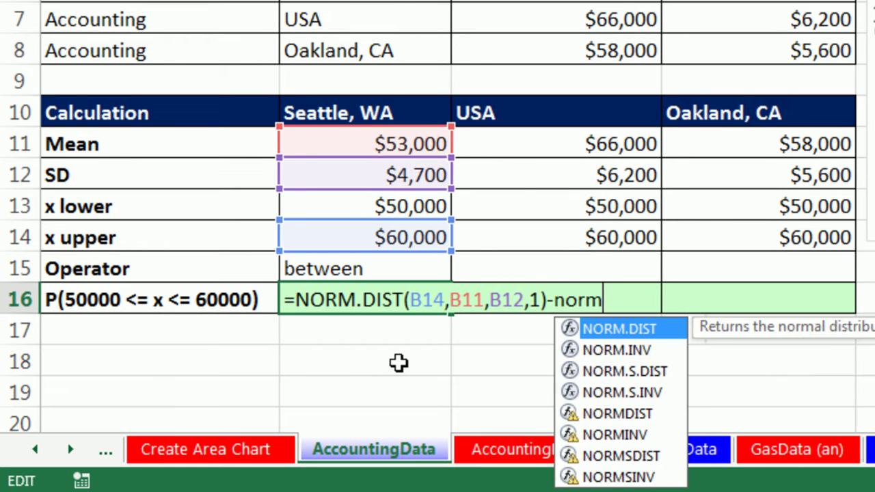
pyautogui.press('Tab')
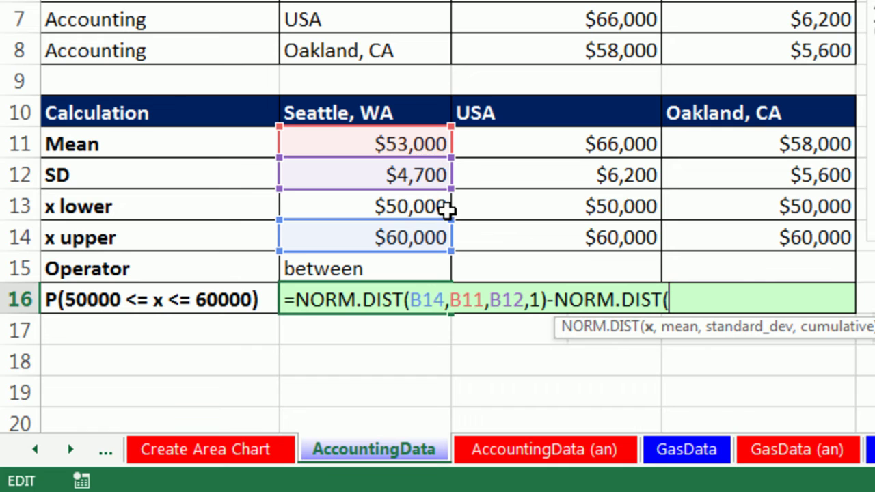
pyautogui.click(443, 208)
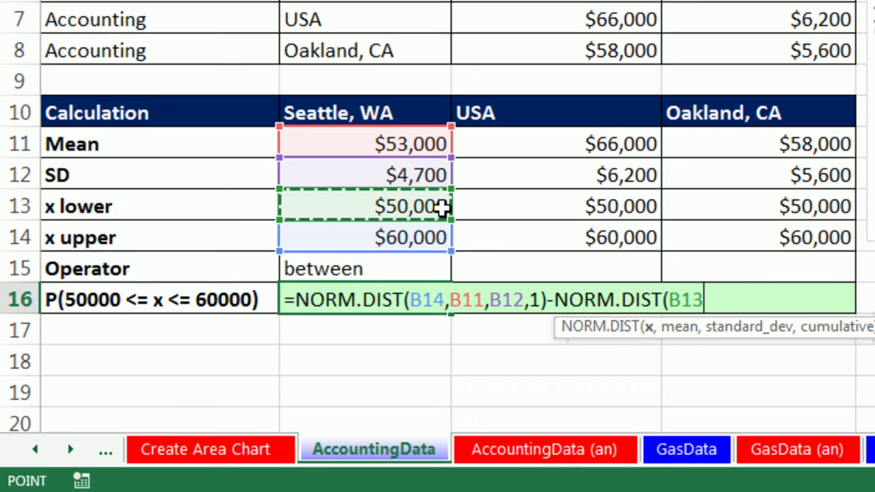
pyautogui.write(',')
pyautogui.click(408, 146)
pyautogui.write(',')
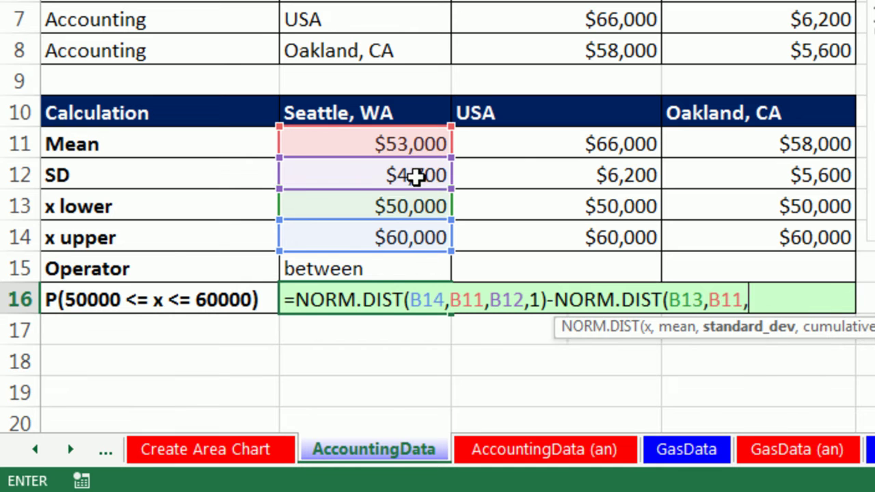
pyautogui.click(419, 175)
pyautogui.write(',1)')
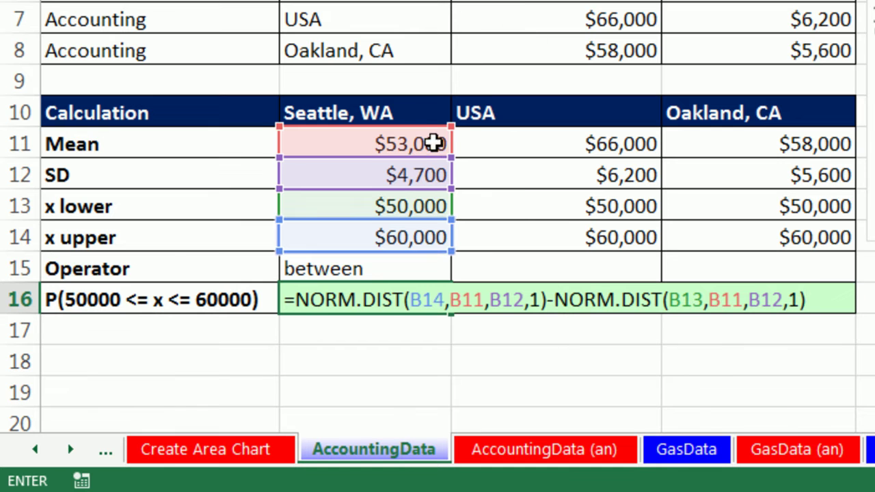
pyautogui.hotkey('ctrl', 'Return')
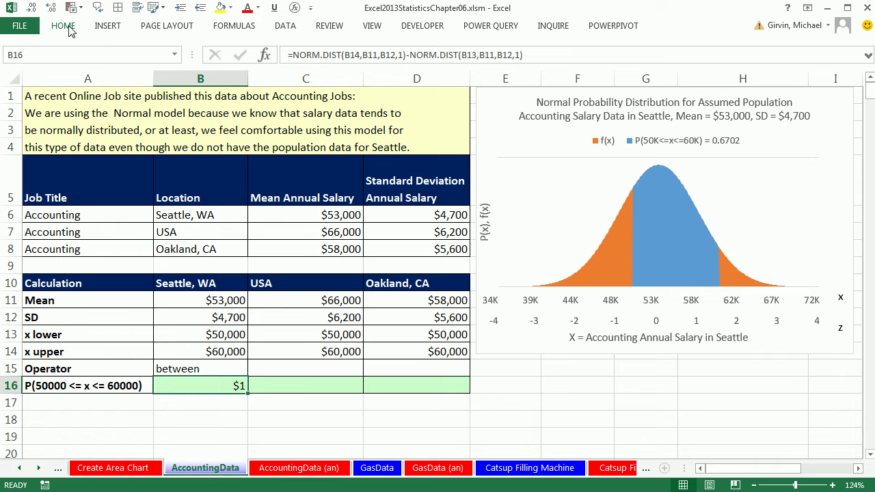
# Apply the General number format to Seattle's probability in B16
pyautogui.click(69, 28)
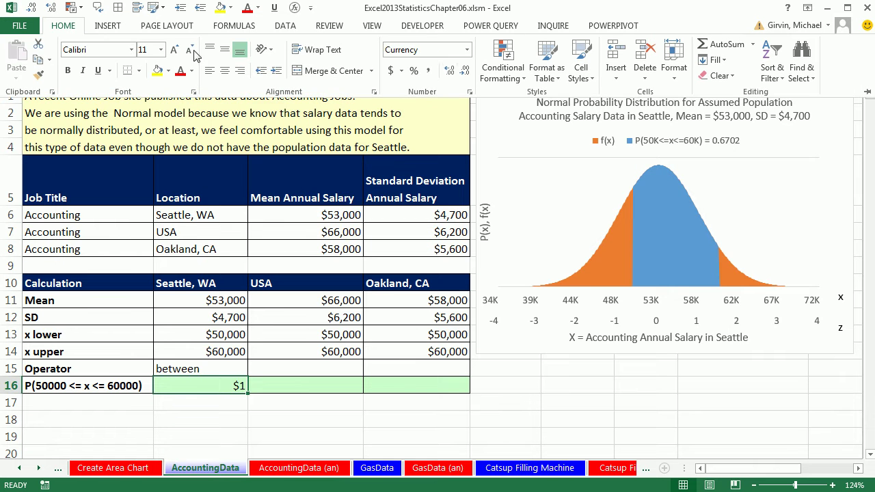
pyautogui.click(466, 50)
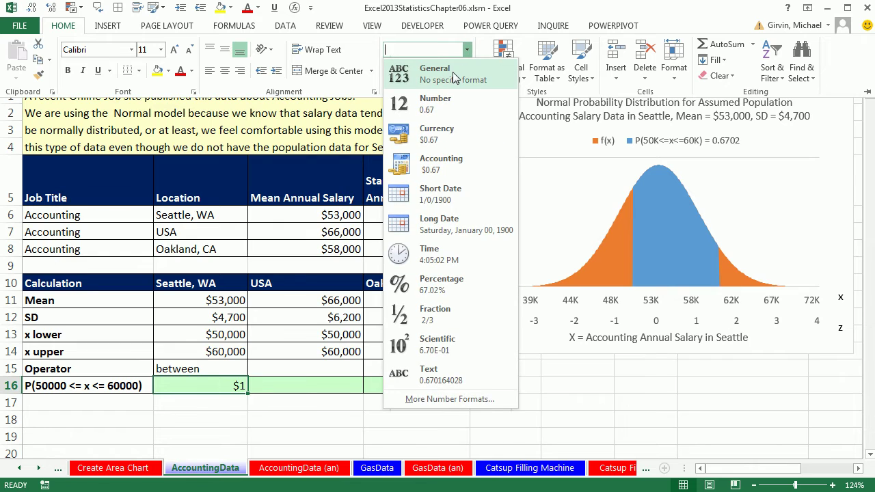
pyautogui.press('Escape')
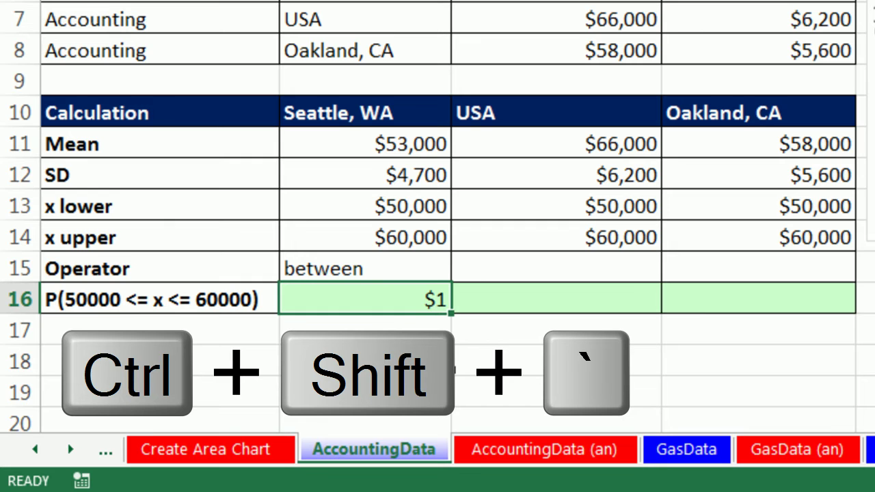
pyautogui.hotkey('ctrl', 'shift', '`')
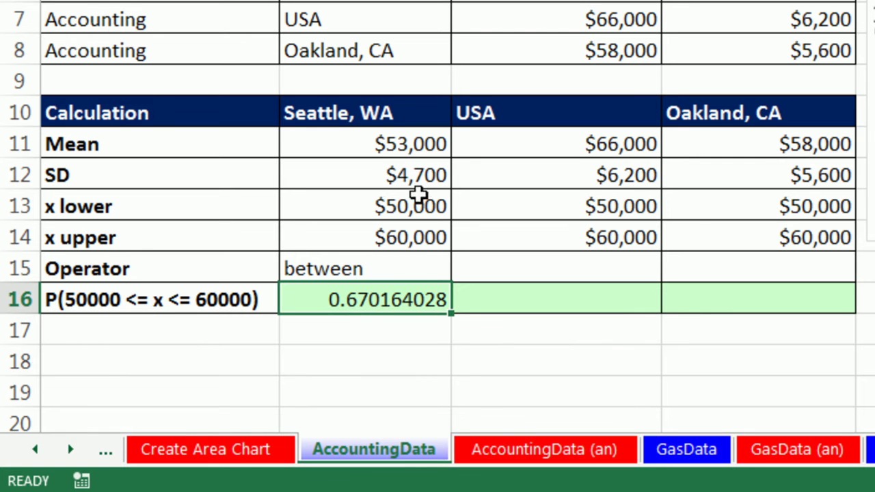
# Copy the B16 probability formula across to the USA and Oakland columns and check the cell references in D16
pyautogui.moveTo(455, 313); pyautogui.dragTo(792, 324)
pyautogui.moveTo(675, 356); pyautogui.dragTo(676, 356)
pyautogui.click(644, 334)
pyautogui.press('F2')
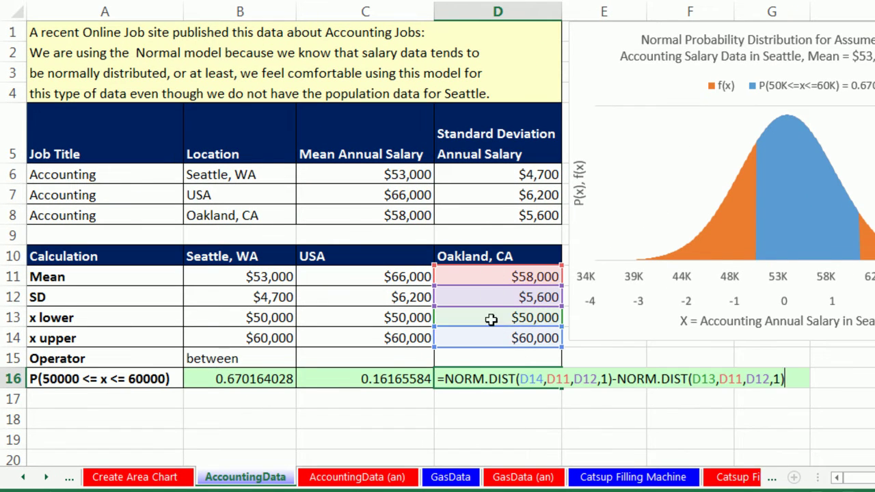
pyautogui.hotkey('ctrl', 'Return')
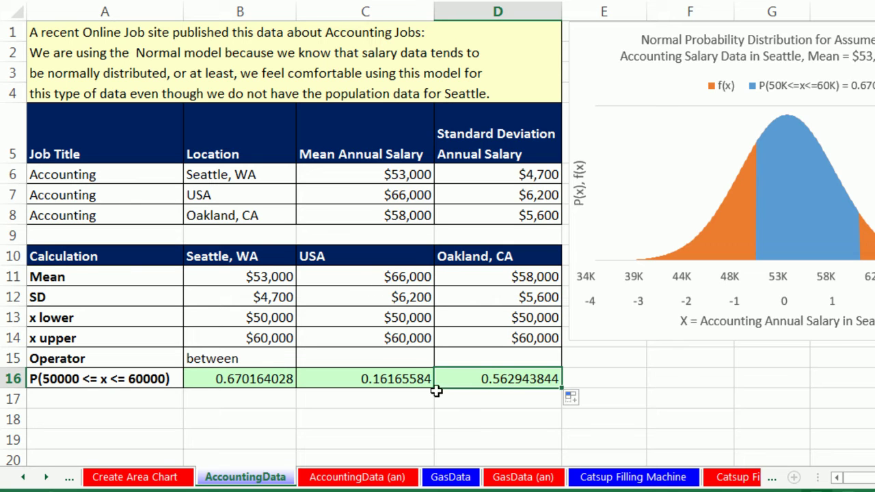
# On the GasData sheet, enter 2.1 as Seattle's lower x and 2.3 as its upper x, and widen column A to fit its labels
pyautogui.click(451, 478)
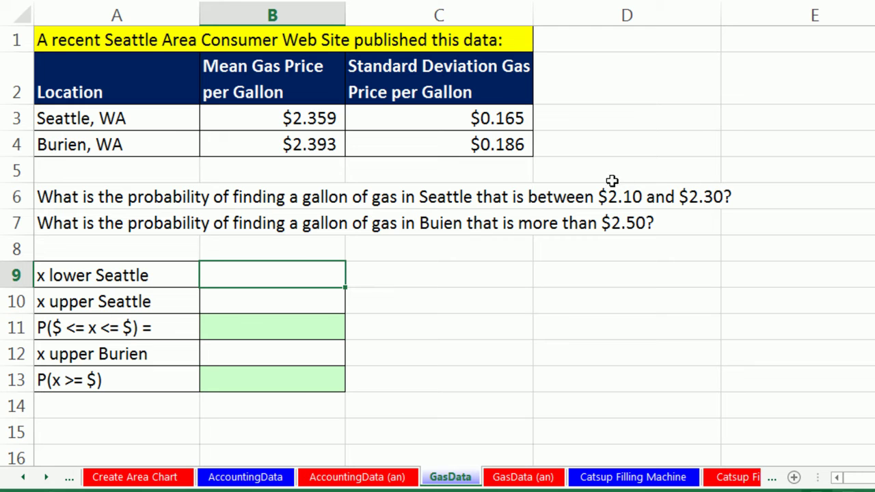
pyautogui.write('2.1')
pyautogui.press('Return')
pyautogui.write('2.3')
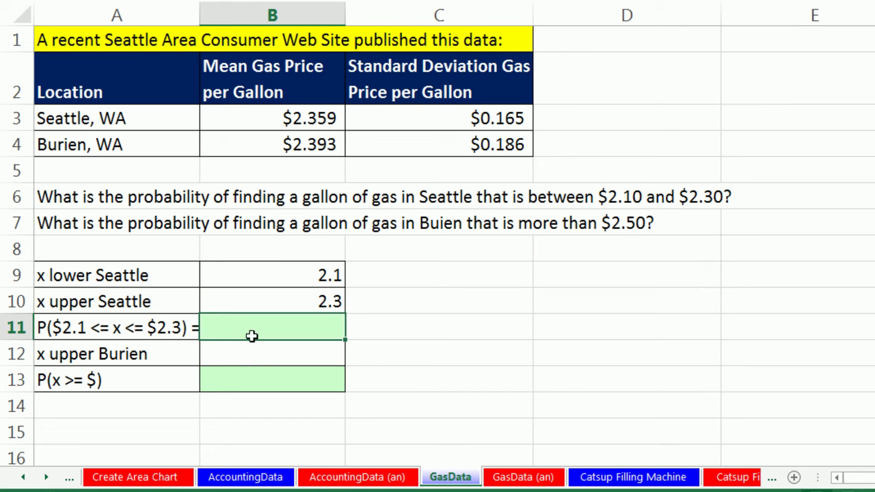
pyautogui.moveTo(200, 10); pyautogui.dragTo(213, 9)
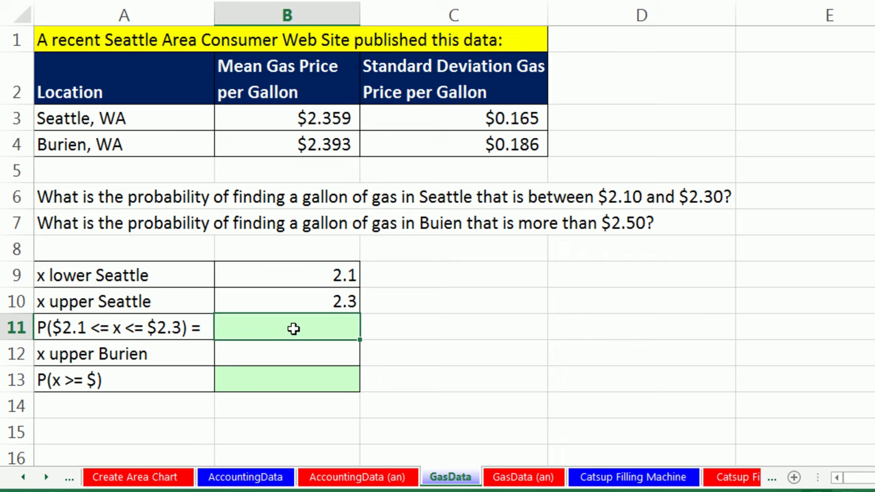
# In B11, calculate Seattle's cumulative gas price probability up to the upper x with =NORM.DIST(B10,B3,C3,1)
pyautogui.write('=norm')
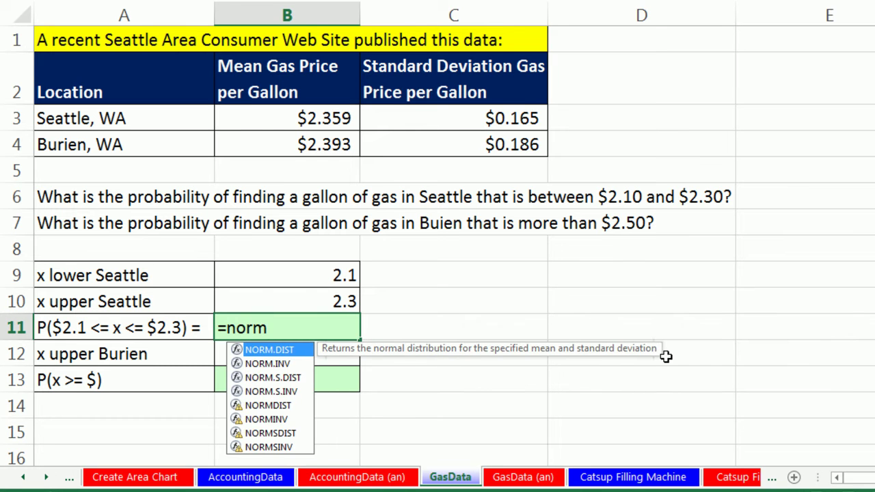
pyautogui.press('Tab')
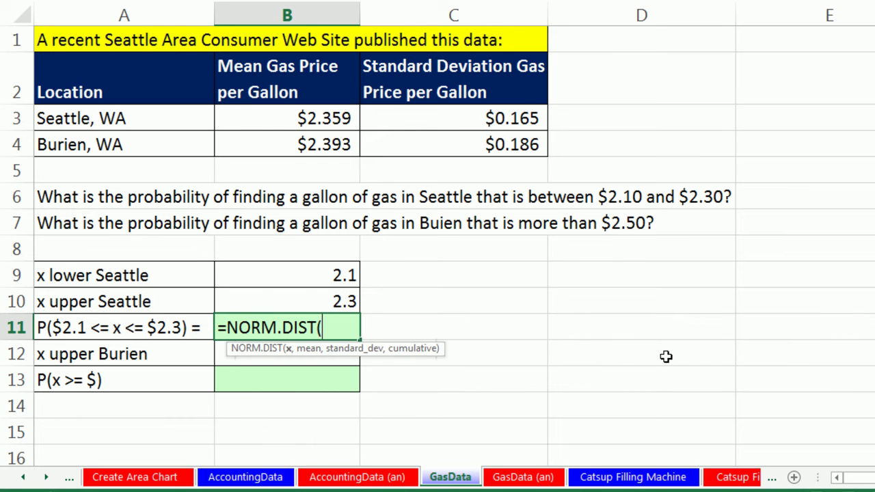
pyautogui.click(340, 301)
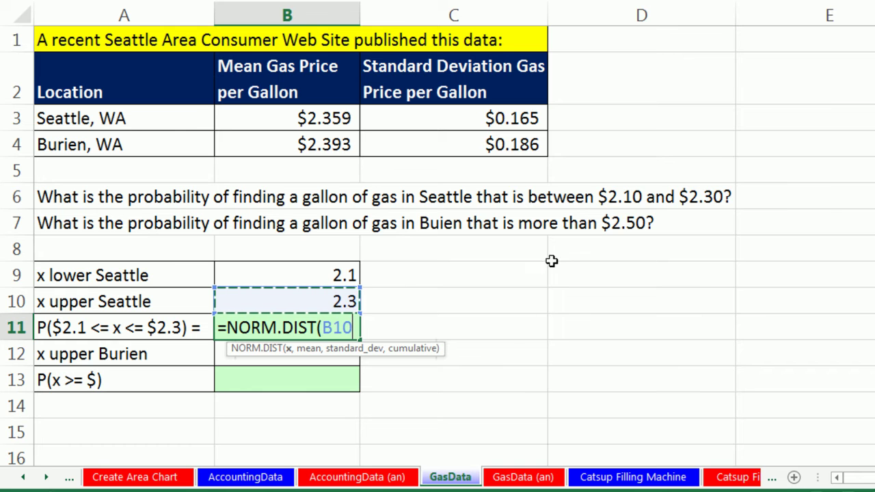
pyautogui.write(',')
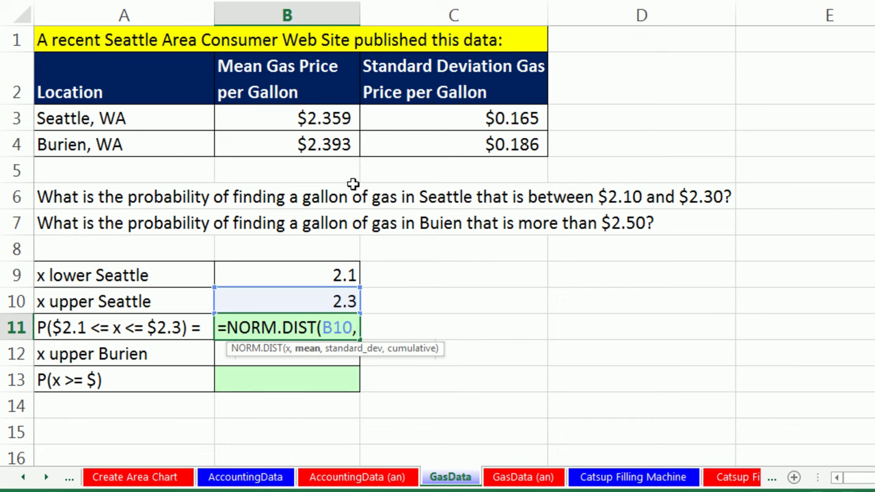
pyautogui.click(329, 129)
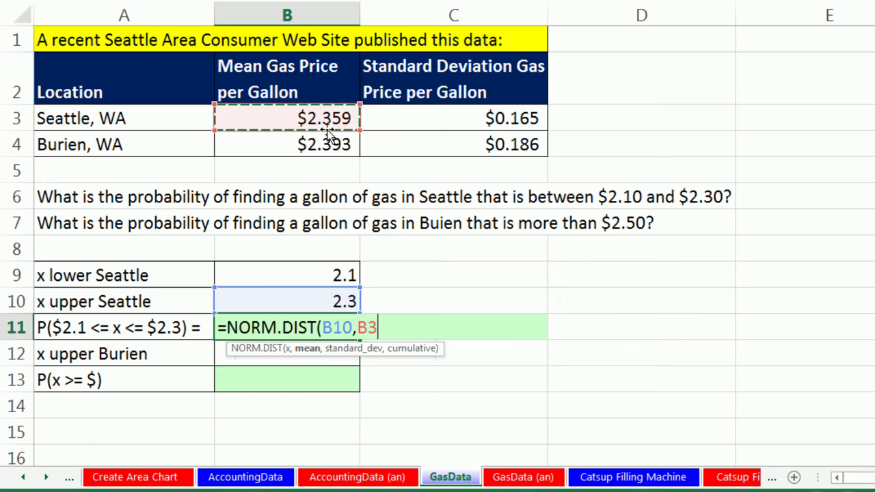
pyautogui.write(',')
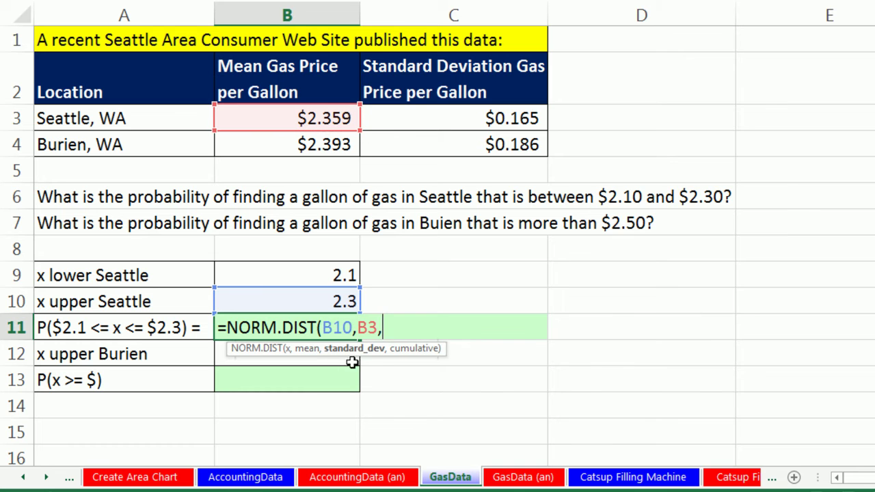
pyautogui.click(474, 118)
pyautogui.write(',')
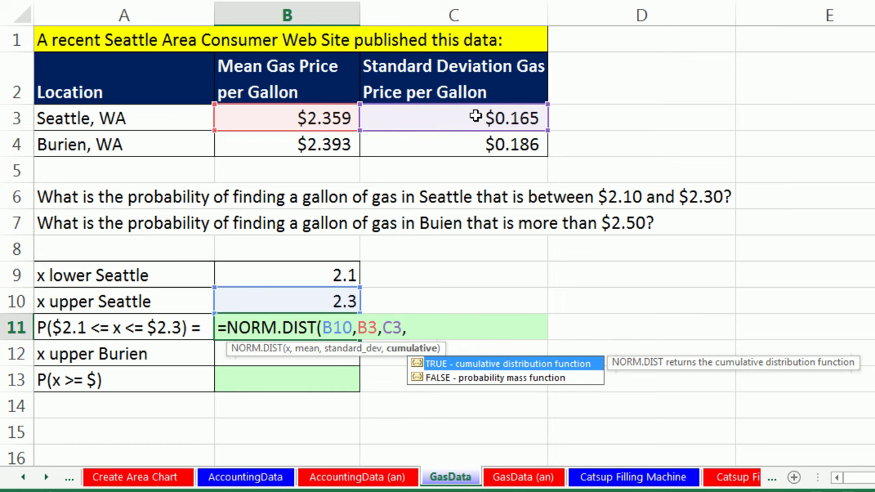
pyautogui.write('1)')
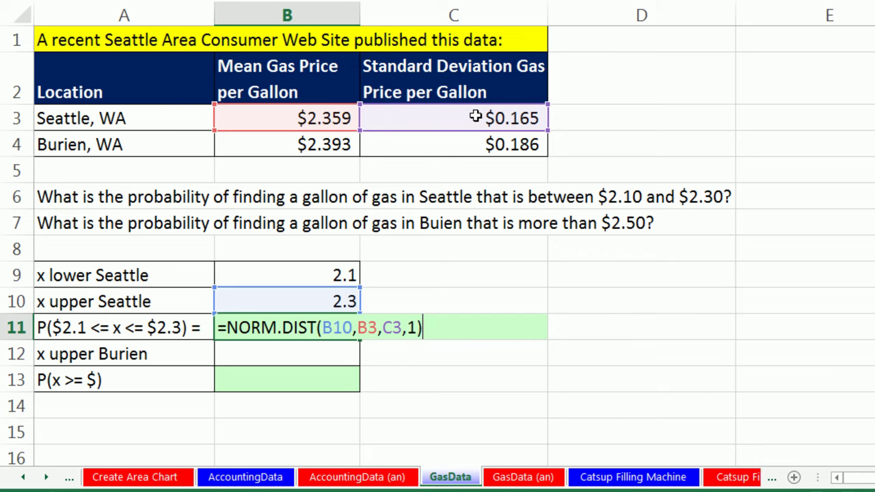
pyautogui.hotkey('ctrl', 'Return')
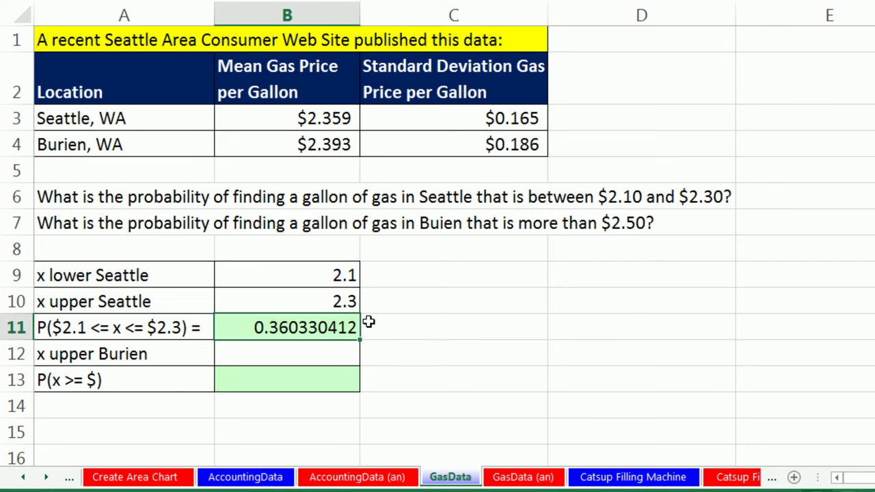
# Extend the B11 formula by subtracting NORM.DIST(B9,B3,C3,1) to get Seattle's probability between the lower and upper x
pyautogui.press('F2')
pyautogui.write('-norm')
pyautogui.press('Tab')
pyautogui.click(329, 277)
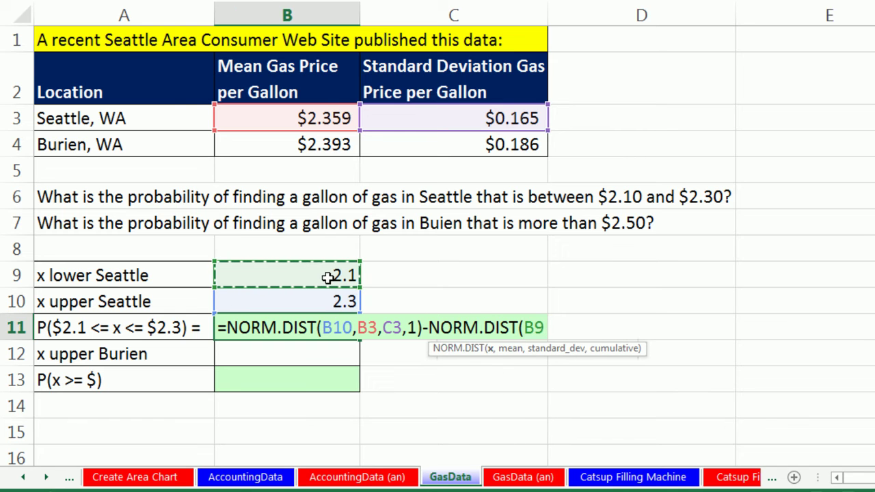
pyautogui.write(',')
pyautogui.click(331, 116)
pyautogui.write(',')
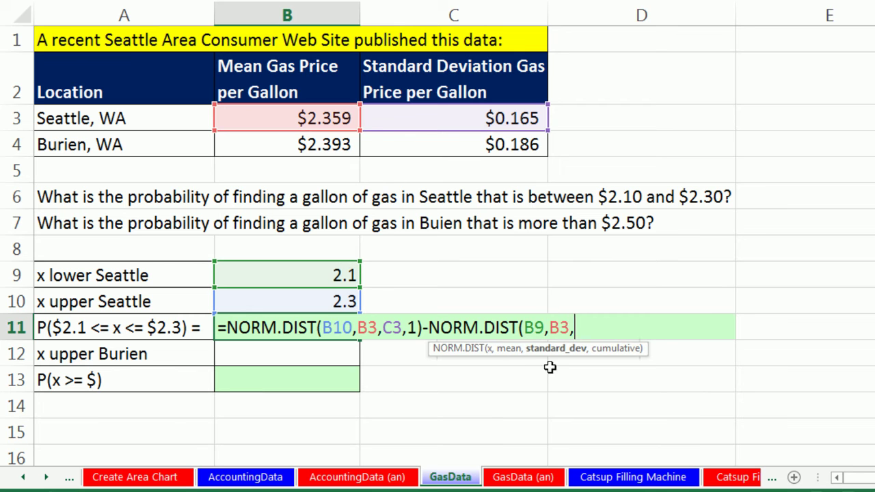
pyautogui.click(478, 119)
pyautogui.write(',1')
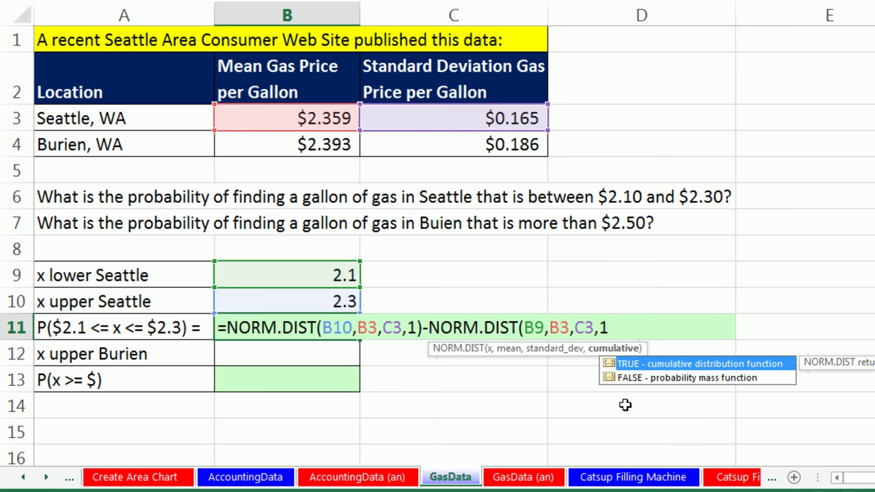
pyautogui.write(')')
pyautogui.press('Return')
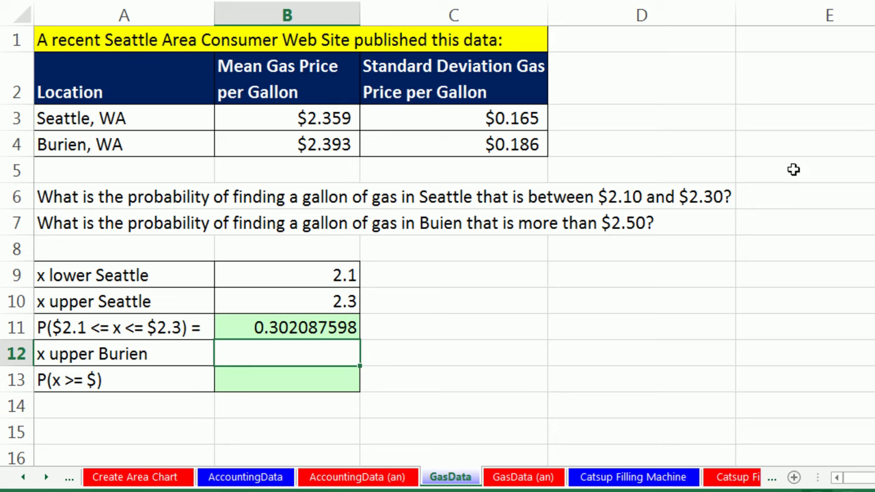
# Enter 2.5 as Burien's upper x in B12
pyautogui.click(344, 376)
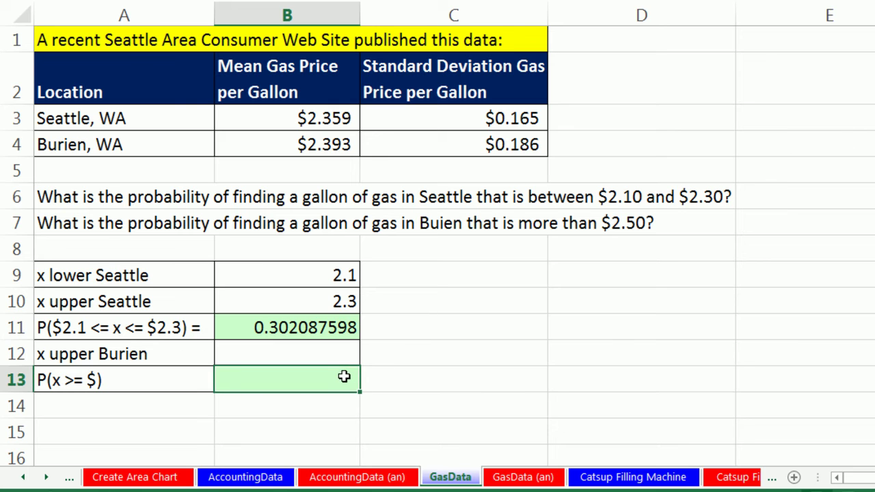
pyautogui.click(331, 361)
pyautogui.write('2.5')
pyautogui.press('Return')
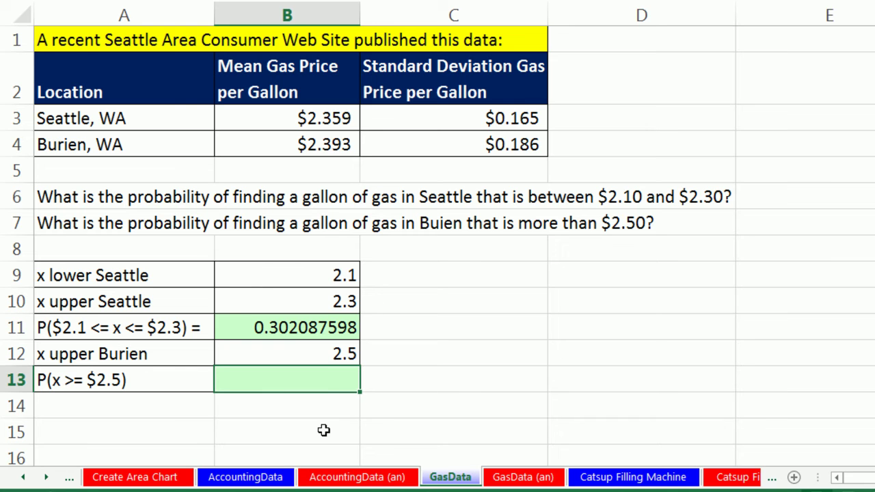
# In B13, calculate Burien's probability of a gas price above the x value with =1-NORM.DIST(B12,B4,C4,1)
pyautogui.write('=')
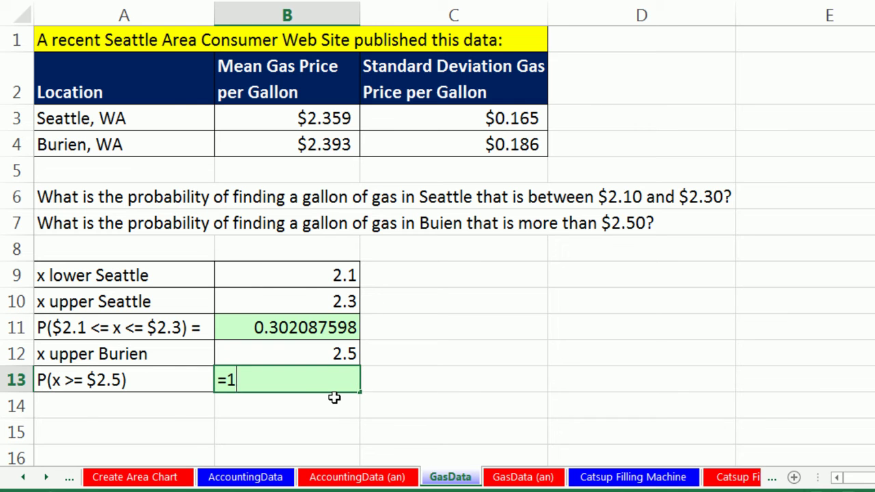
pyautogui.write('1-m')
pyautogui.press('BackSpace')
pyautogui.write('nor')
pyautogui.press('Tab')
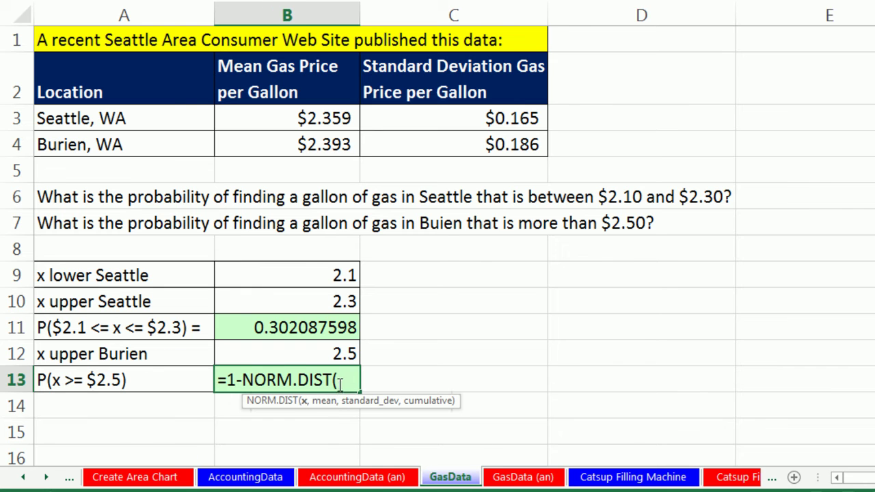
pyautogui.click(333, 354)
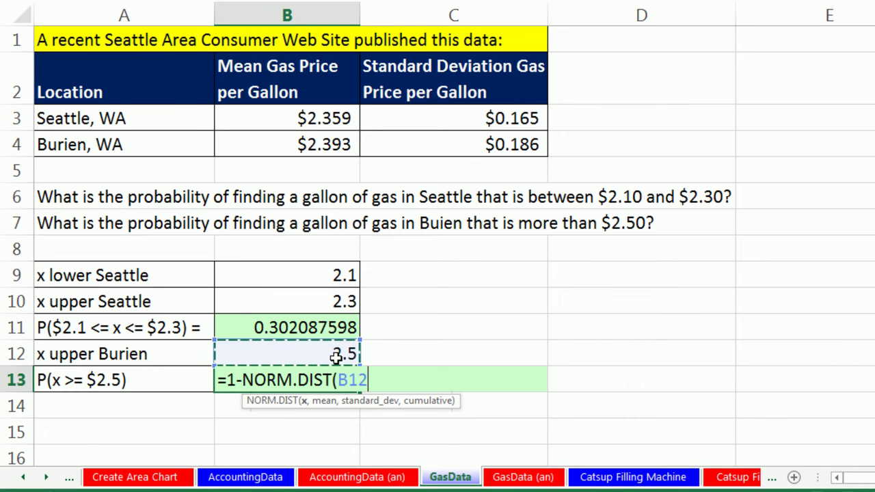
pyautogui.write(',')
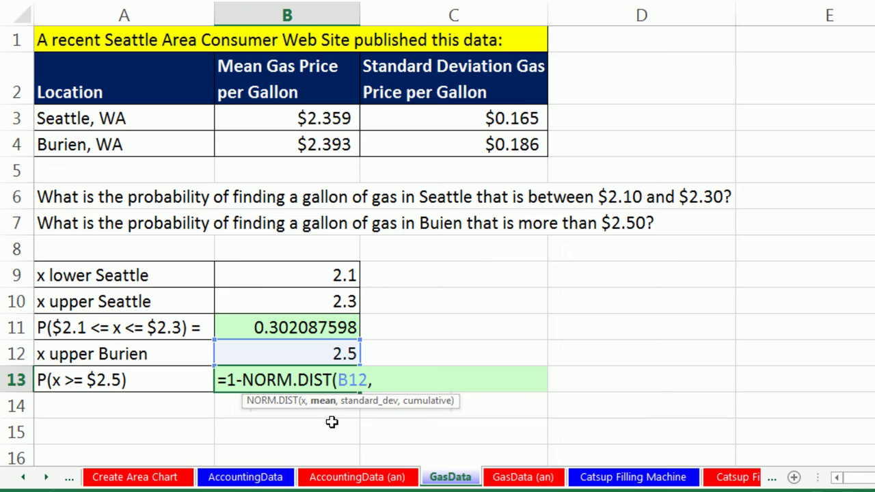
pyautogui.click(332, 144)
pyautogui.write(',')
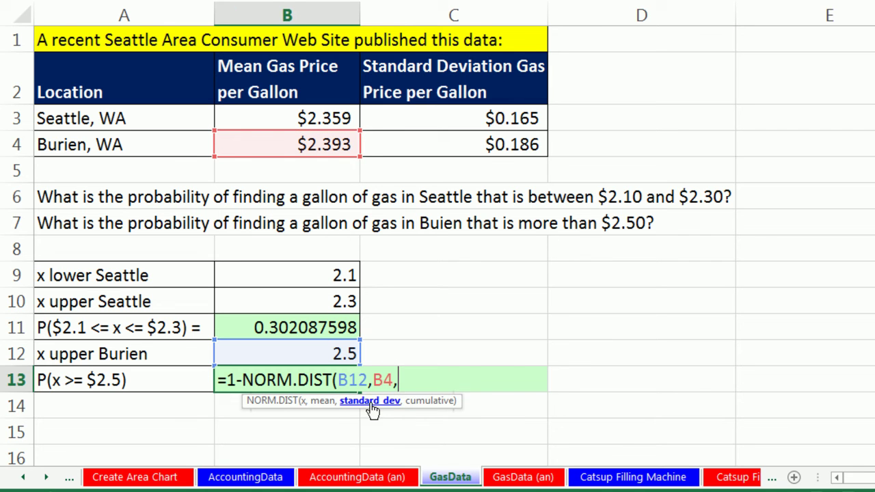
pyautogui.click(486, 148)
pyautogui.write(',')
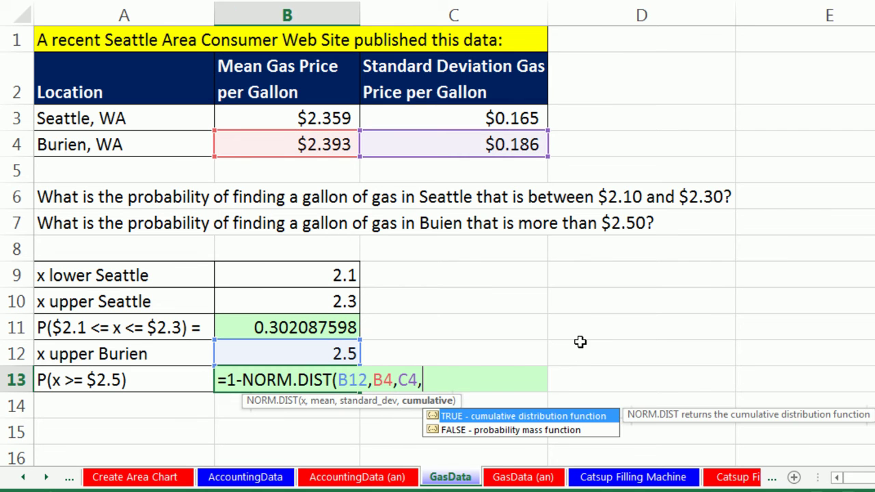
pyautogui.write('1)')
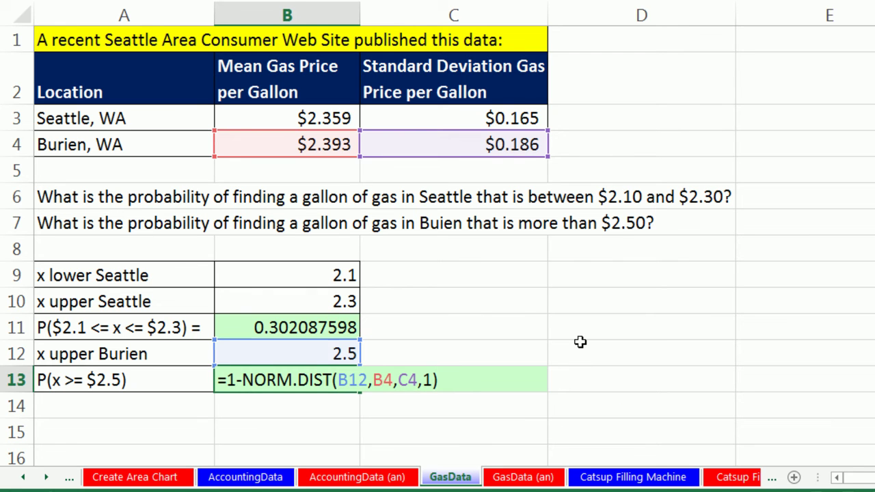
pyautogui.hotkey('ctrl', 'Return')
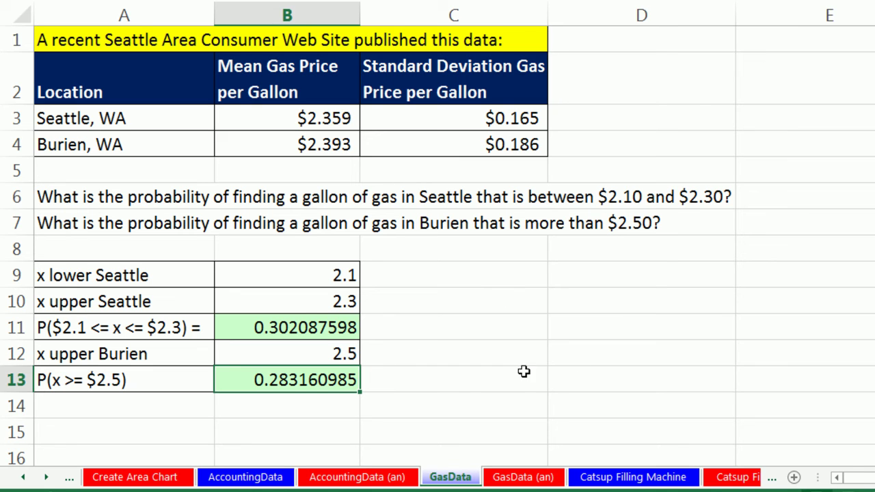
# Change Burien's upper x in B12 to 2.59
pyautogui.press('Up')
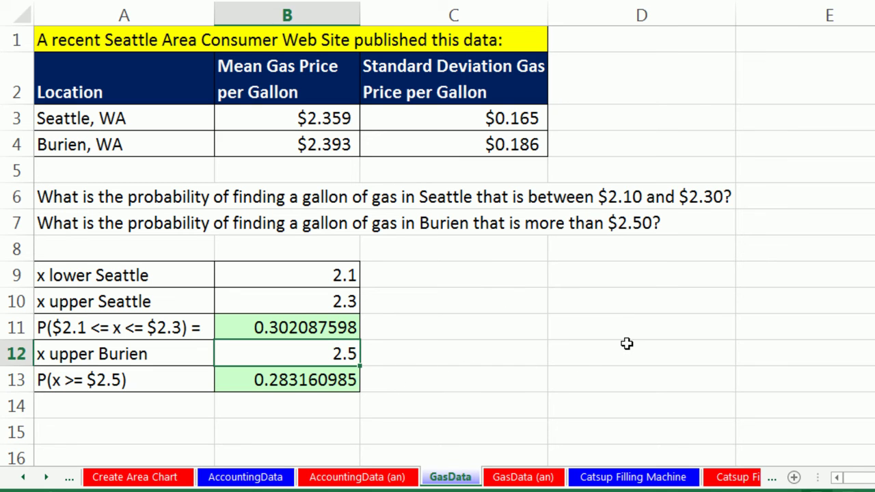
pyautogui.press('BackSpace')
pyautogui.write('59')
pyautogui.hotkey('ctrl', 'Return')
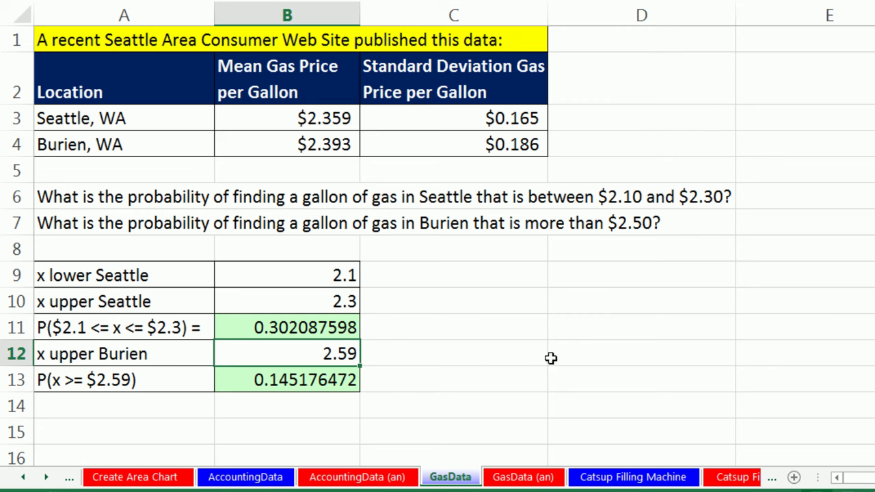
# On the Catsup Filling Machine sheet, calculate the lower x in B9 with =B6-B7*B8
pyautogui.click(618, 482)
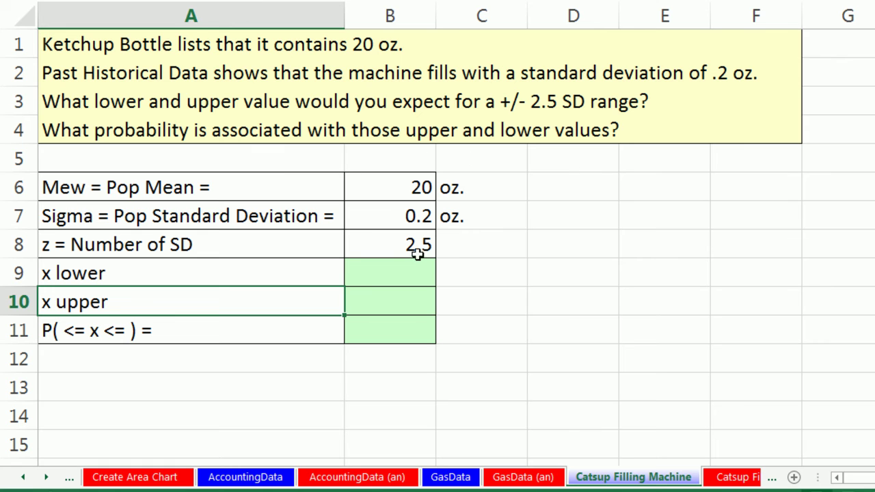
pyautogui.click(407, 273)
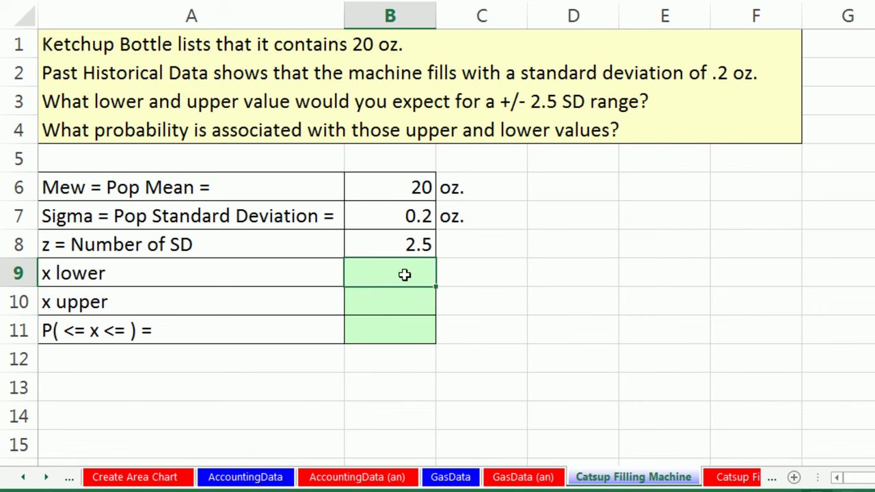
pyautogui.write('=')
pyautogui.press('Up')
pyautogui.press('Up')
pyautogui.press('Up')
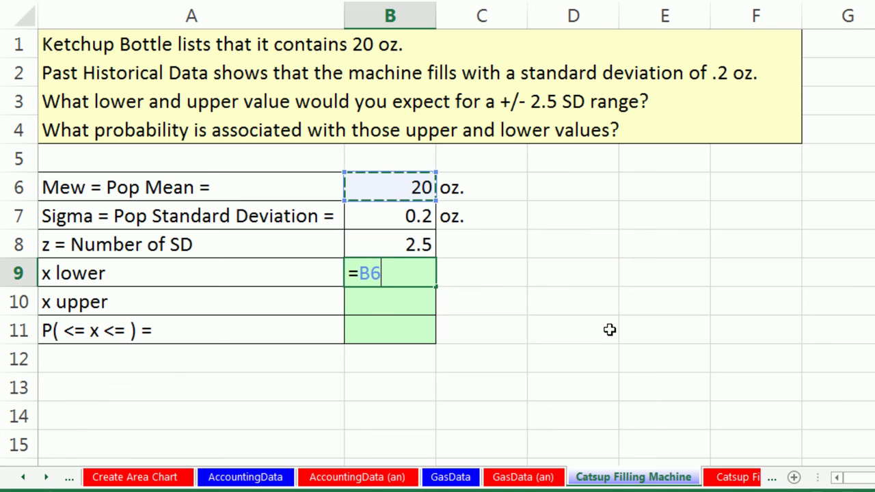
pyautogui.write('-')
pyautogui.press('Up')
pyautogui.press('Up')
pyautogui.write('*')
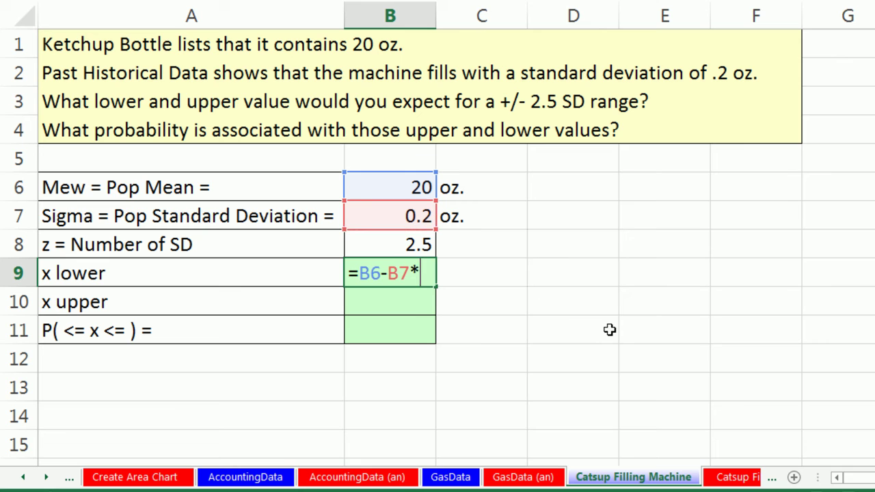
pyautogui.press('Up')
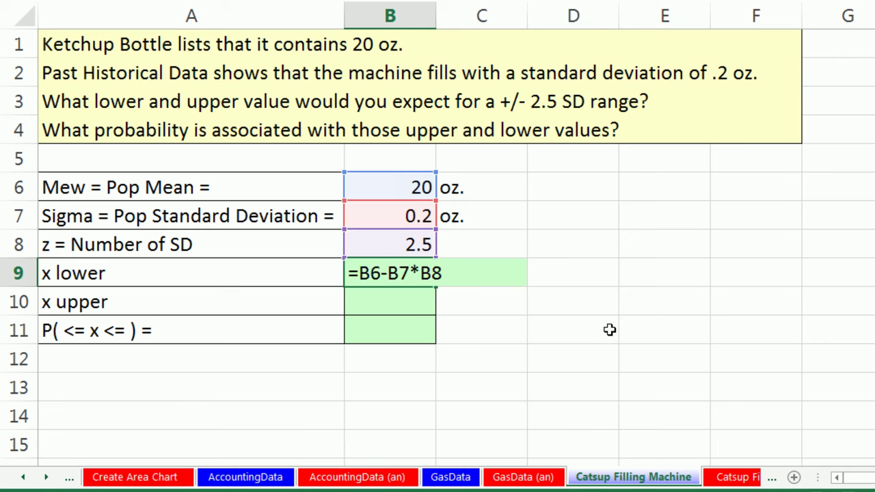
pyautogui.press('Return')
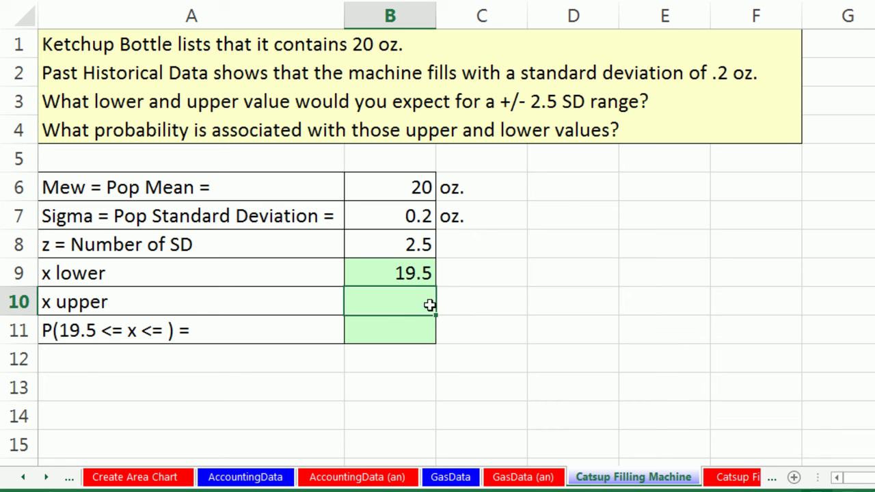
# Calculate the upper x for the filling machine in B10 with =B6+B7*B8
pyautogui.write('=')
pyautogui.press('Up')
pyautogui.press('Up')
pyautogui.press('Up')
pyautogui.press('Up')
pyautogui.write('+')
pyautogui.press('Up')
pyautogui.press('Up')
pyautogui.press('Up')
pyautogui.write('*')
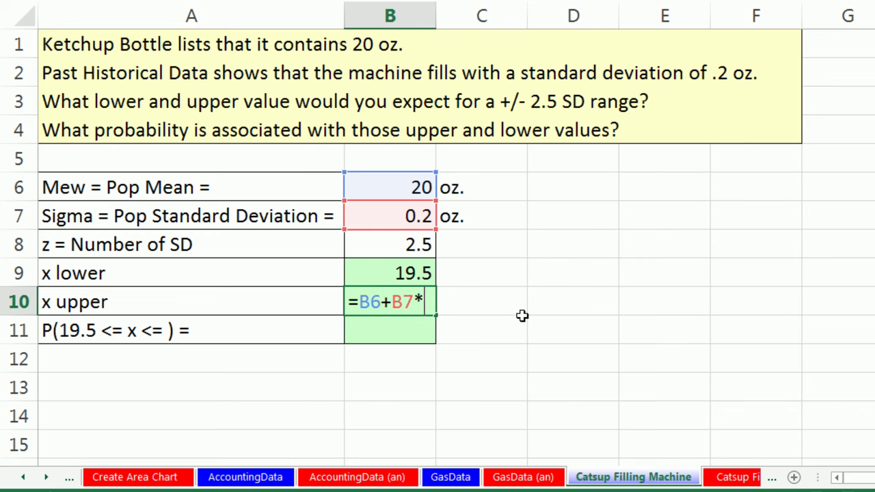
pyautogui.press('Up')
pyautogui.press('Up')
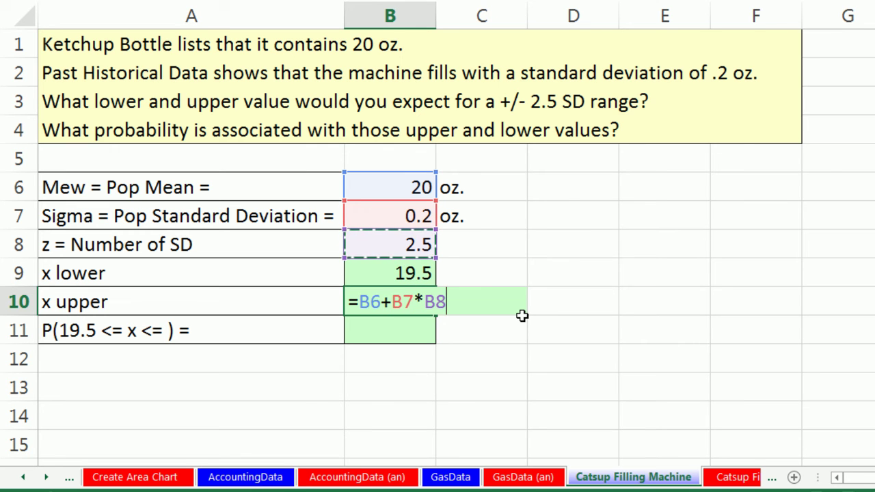
pyautogui.press('Return')
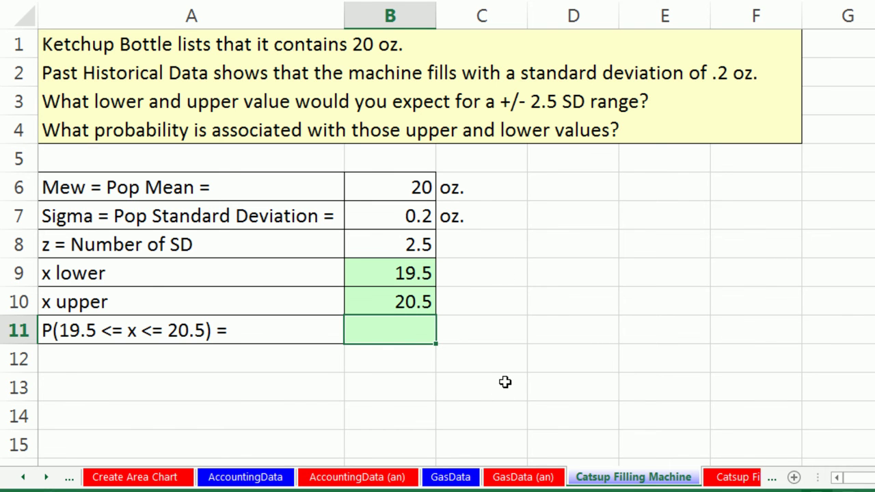
# Begin the B11 probability formula with the cumulative probability up to the upper x, =NORM.DIST(B10,B6,B7,1)
pyautogui.write('=norm')
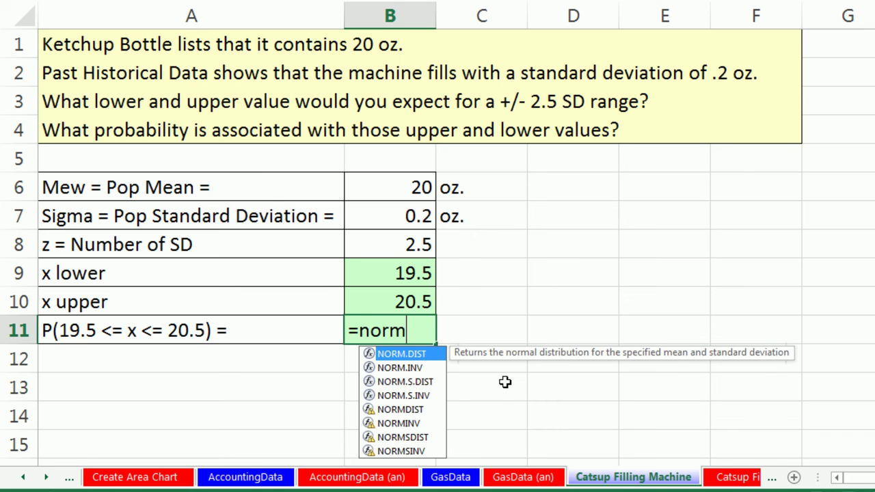
pyautogui.press('Tab')
pyautogui.press('Up')
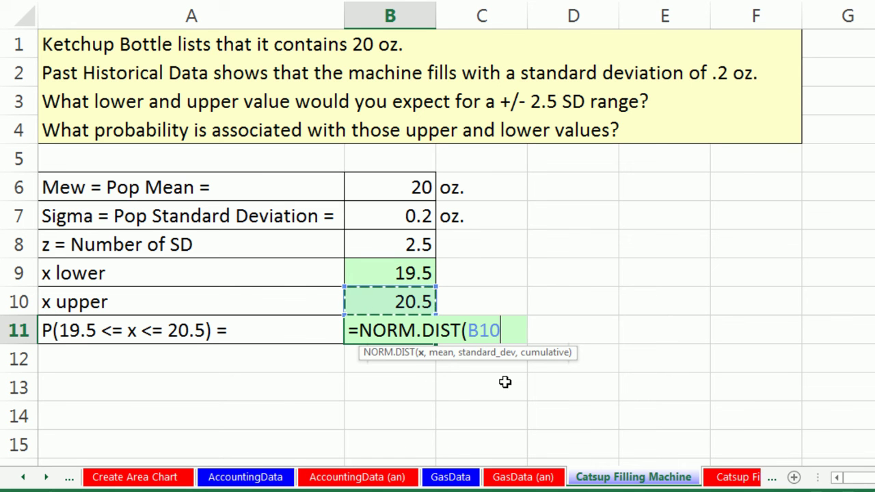
pyautogui.write(',')
pyautogui.press('Up')
pyautogui.press('Up')
pyautogui.press('Up')
pyautogui.press('Up')
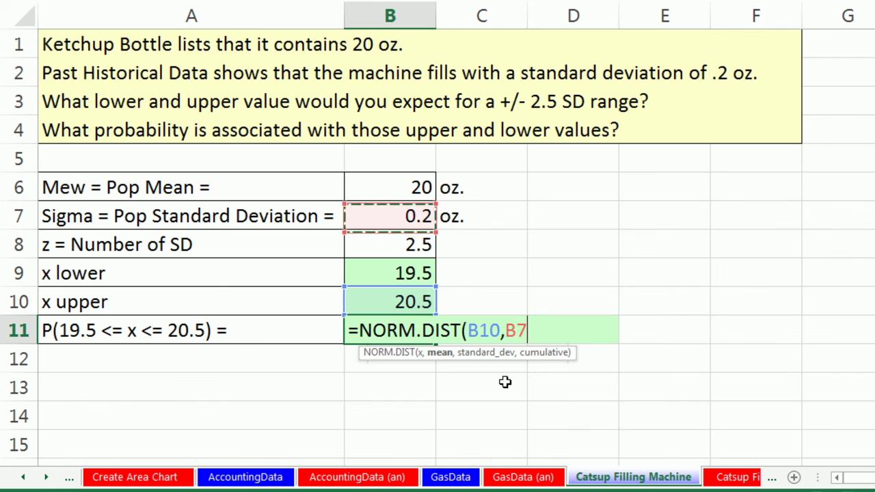
pyautogui.write(',')
pyautogui.press('Up')
pyautogui.press('Up')
pyautogui.press('Up')
pyautogui.press('Up')
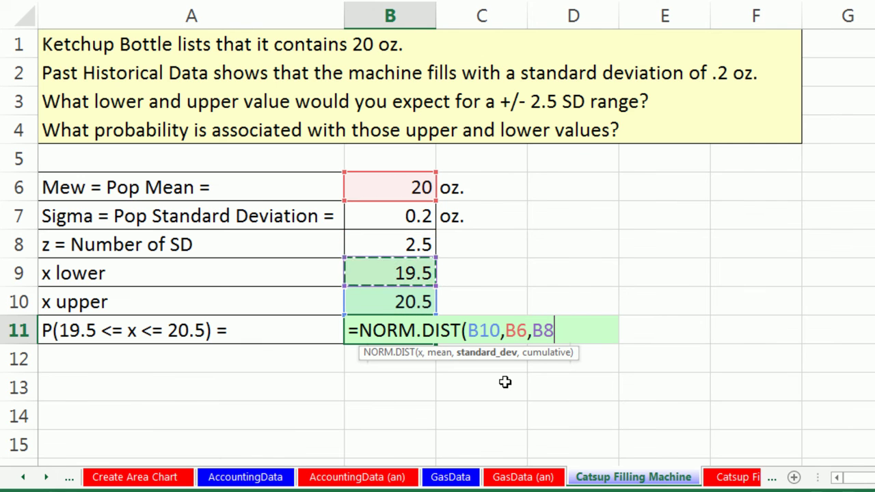
pyautogui.write(',1)')
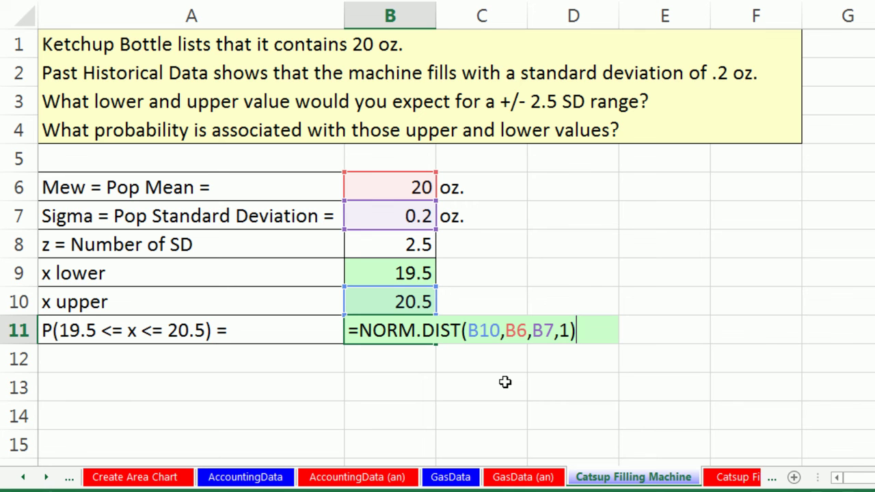
# Complete the B11 formula by subtracting the cumulative probability up to the lower x, NORM.DIST(B9,B6,B7,1)
pyautogui.write('-norm')
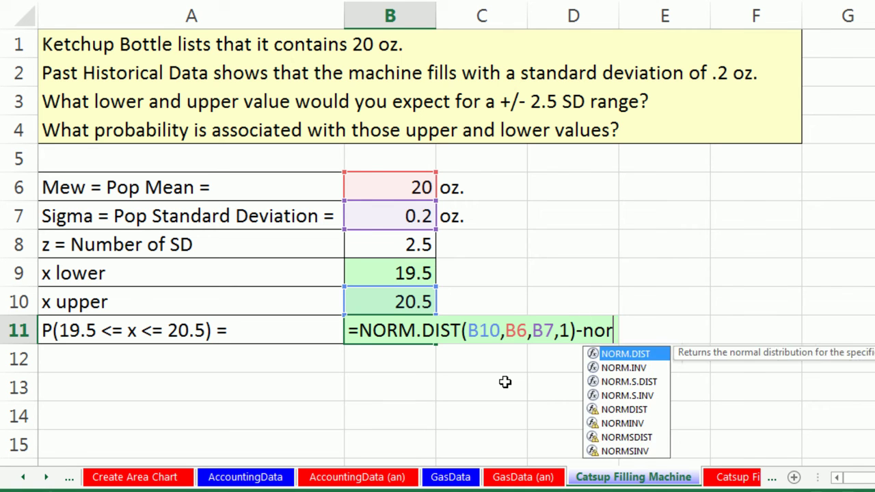
pyautogui.press('Tab')
pyautogui.press('Up')
pyautogui.press('Up')
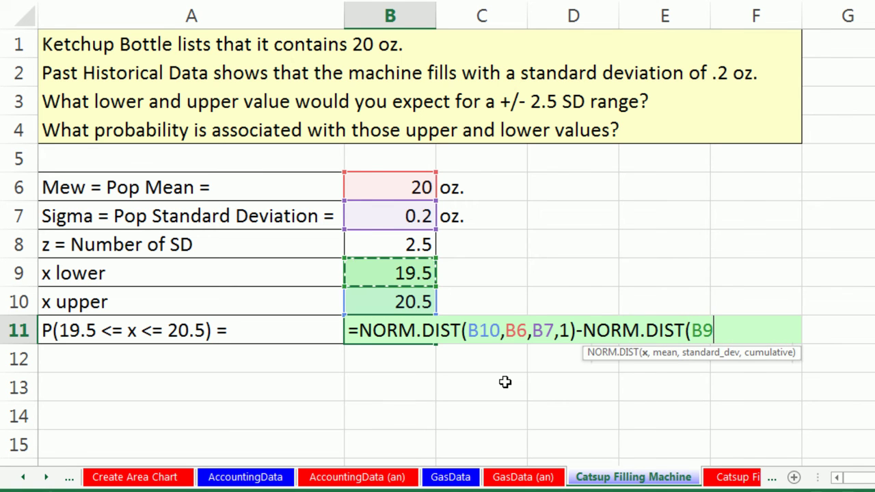
pyautogui.write(',')
pyautogui.press('Up')
pyautogui.press('Up')
pyautogui.press('Up')
pyautogui.press('Up')
pyautogui.press('Up')
pyautogui.write(',')
pyautogui.press('Up')
pyautogui.press('Up')
pyautogui.press('Up')
pyautogui.press('Up')
pyautogui.write(',')
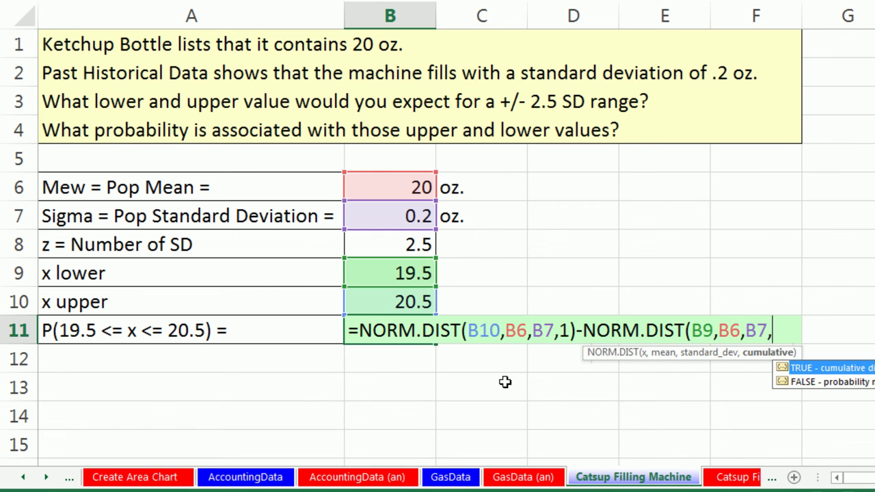
pyautogui.write('1)')
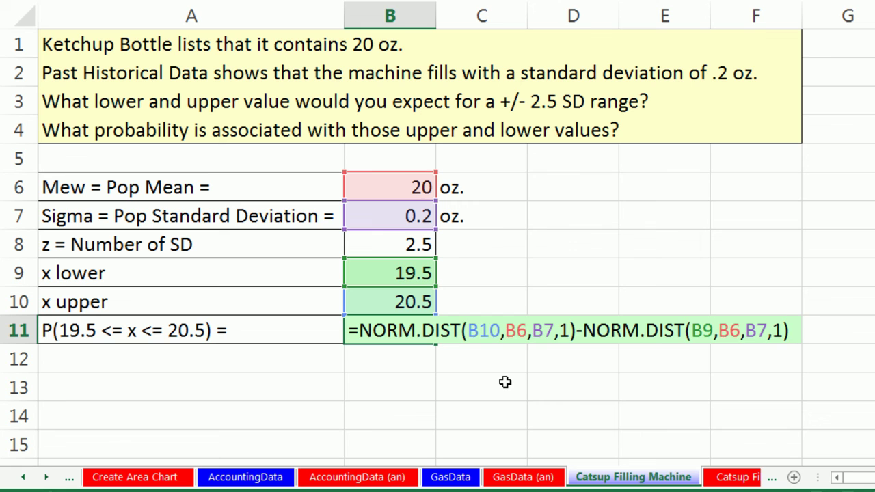
pyautogui.hotkey('ctrl', 'Return')
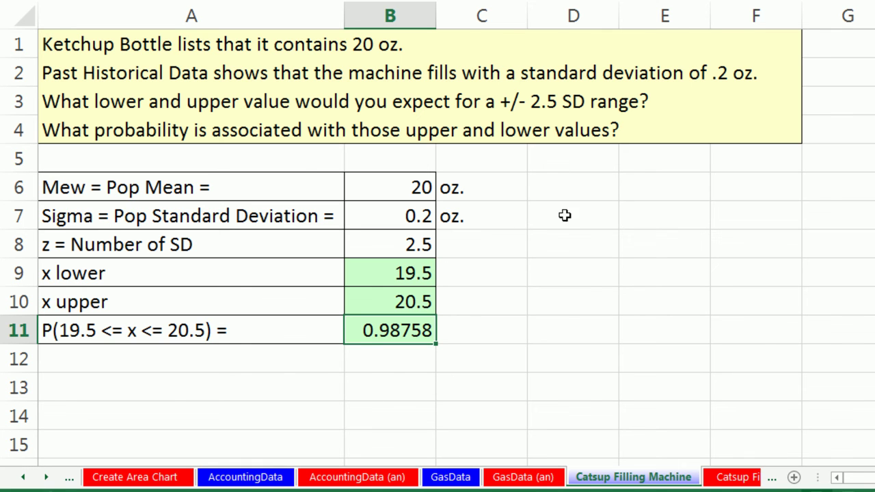
# Label cell A12 with P(-2.5 <= x <= 2.5) =
pyautogui.click(281, 368)
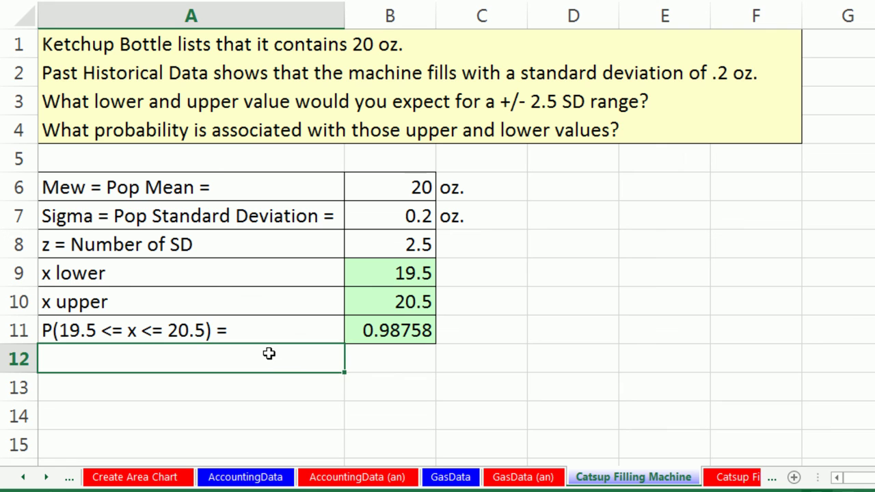
pyautogui.write('P(')
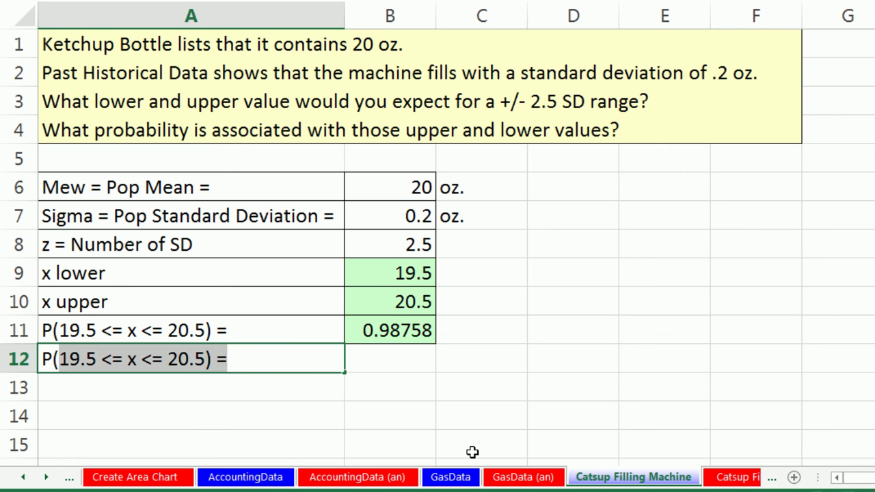
pyautogui.write('-2.5')
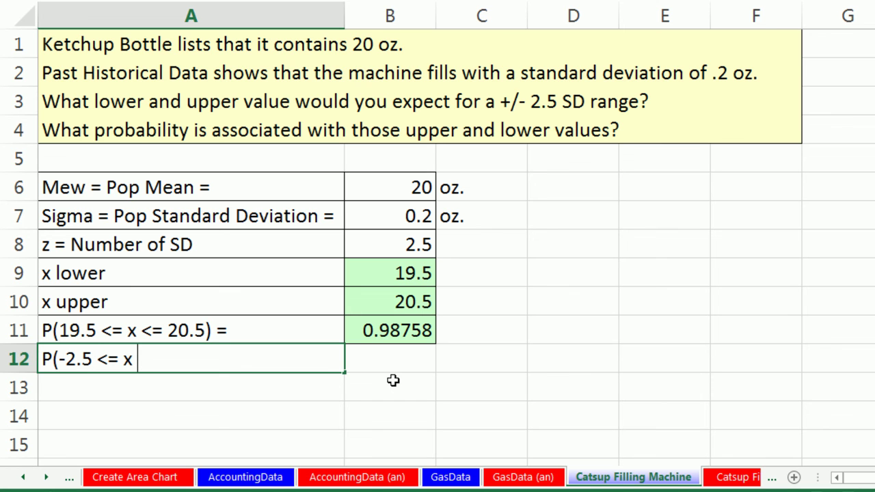
pyautogui.write('<= x <= 2.5) =')
pyautogui.press('Tab')
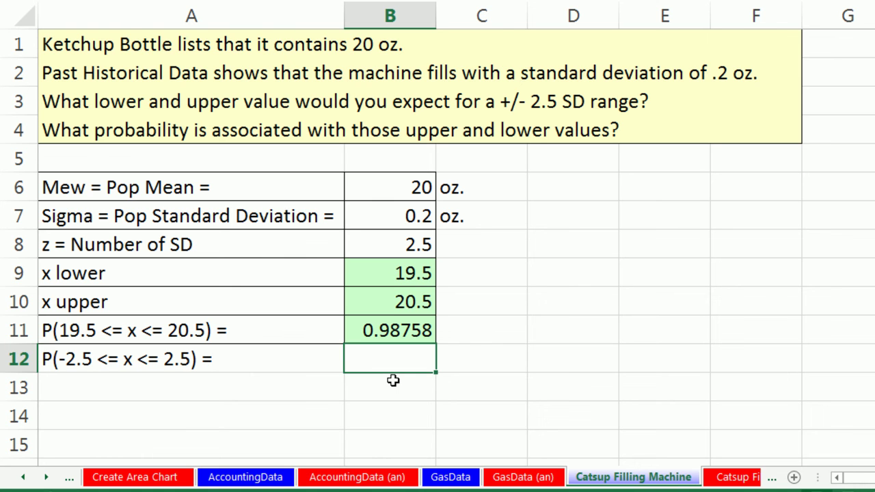
# Begin the B12 formula with the standard normal cumulative probability up to the upper z, =NORM.S.DIST(B8,1)
pyautogui.write('=no')
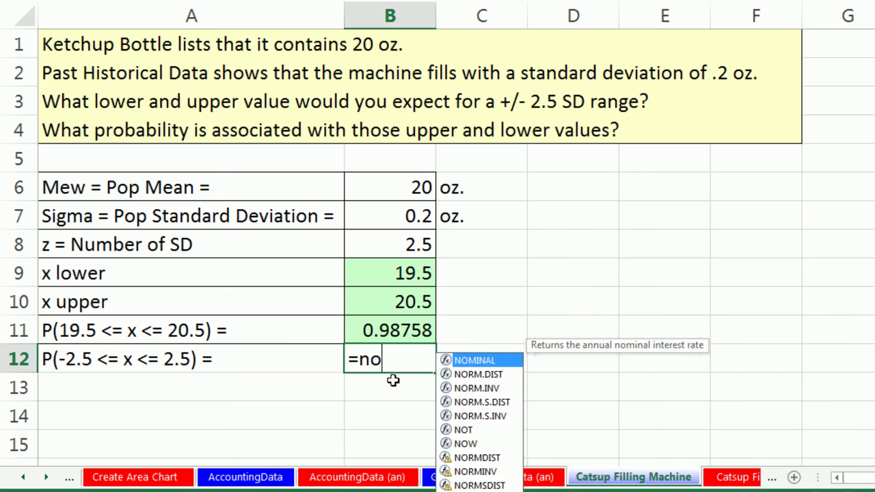
pyautogui.write('rm.s')
pyautogui.press('Tab')
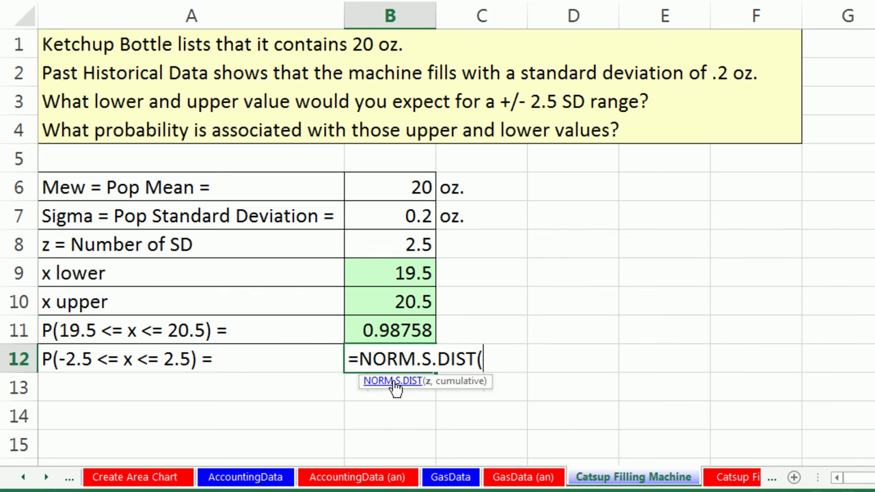
pyautogui.click(432, 245)
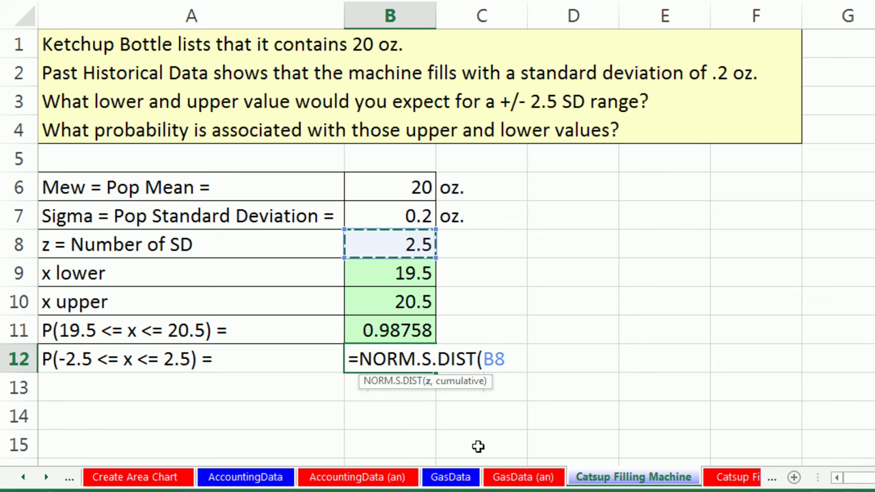
pyautogui.write(',1)')
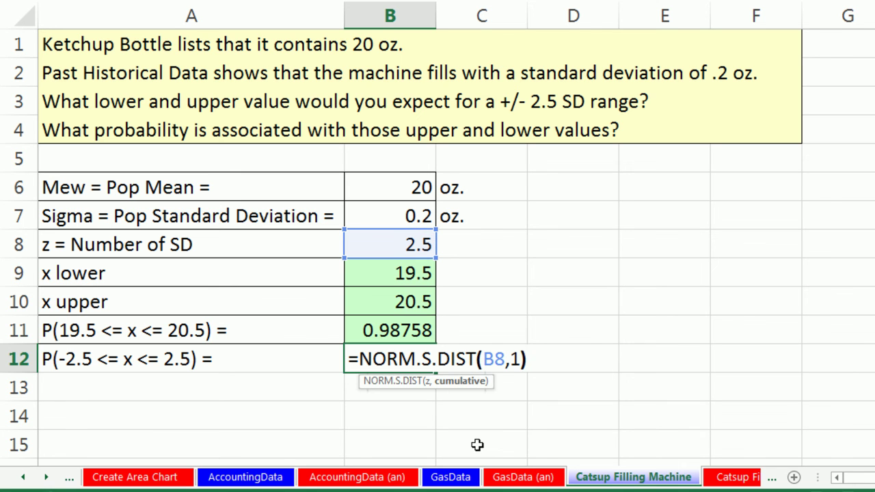
# Complete the B12 formula by subtracting the cumulative probability up to the negative z, NORM.S.DIST(-B8,1)
pyautogui.write('-nor')
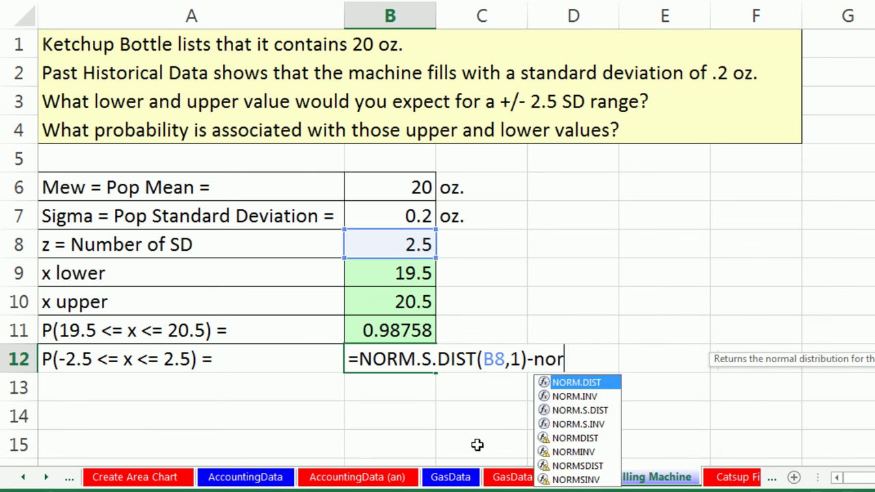
pyautogui.write('m.s')
pyautogui.press('Tab')
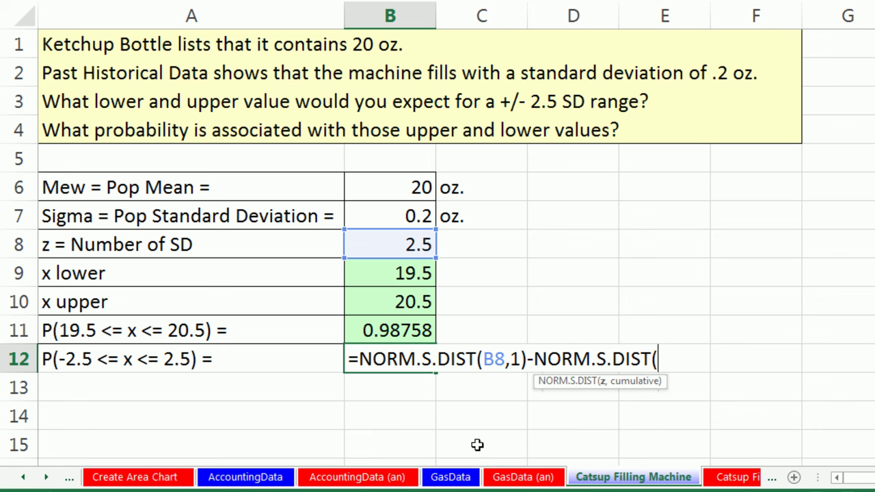
pyautogui.write('-')
pyautogui.click(399, 247)
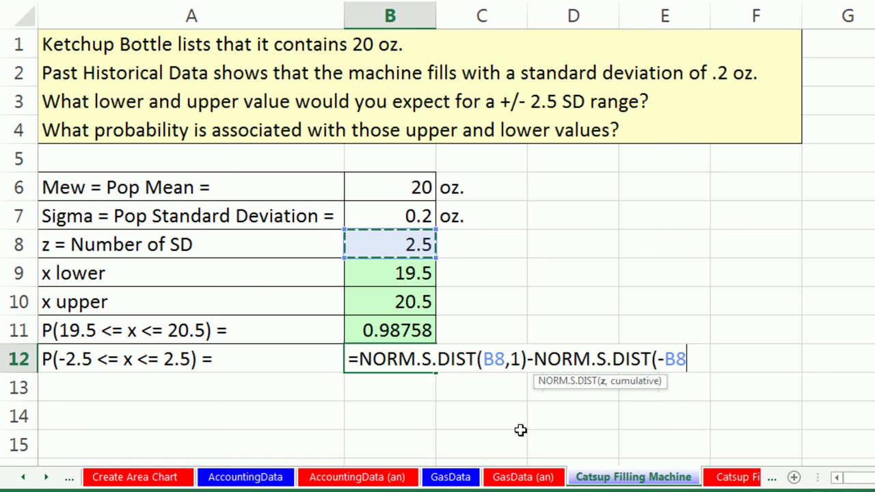
pyautogui.write(',1)')
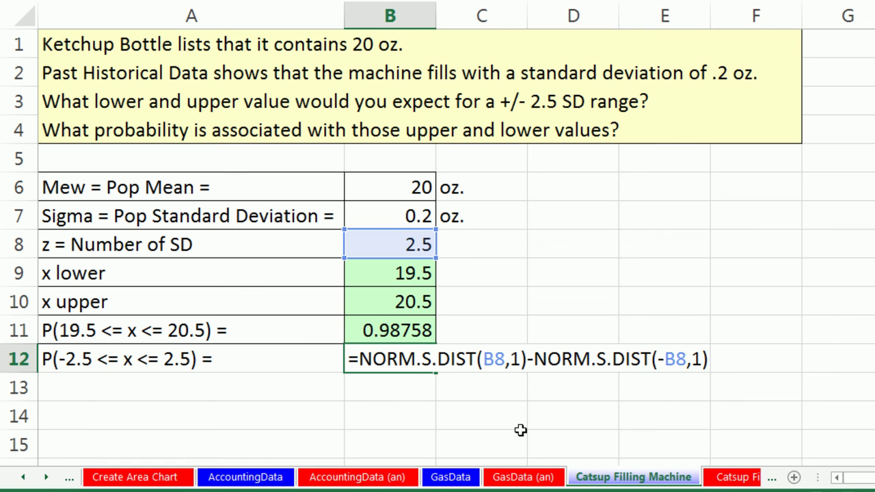
pyautogui.press('Return')
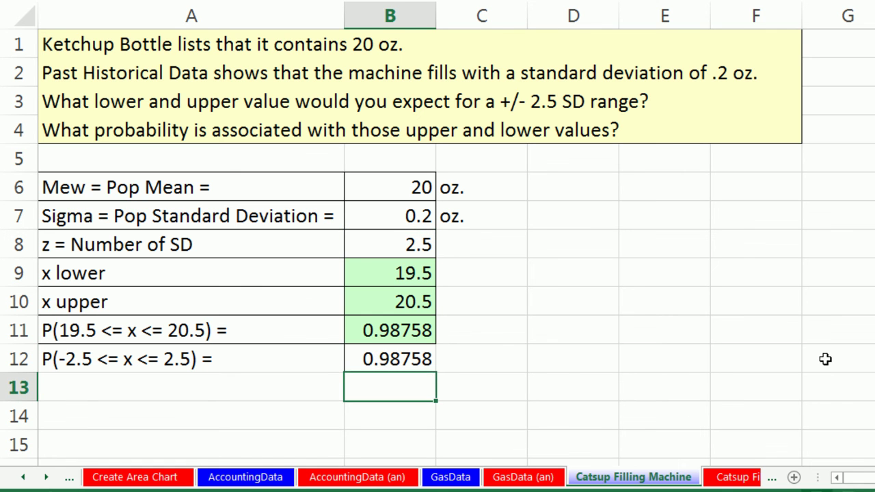
# Copy the formatting of A11:B11 to A12:B12 with Format Painter, and check the cell references in the B11 formula
pyautogui.moveTo(266, 331); pyautogui.dragTo(362, 330)
pyautogui.rightClick(363, 330)
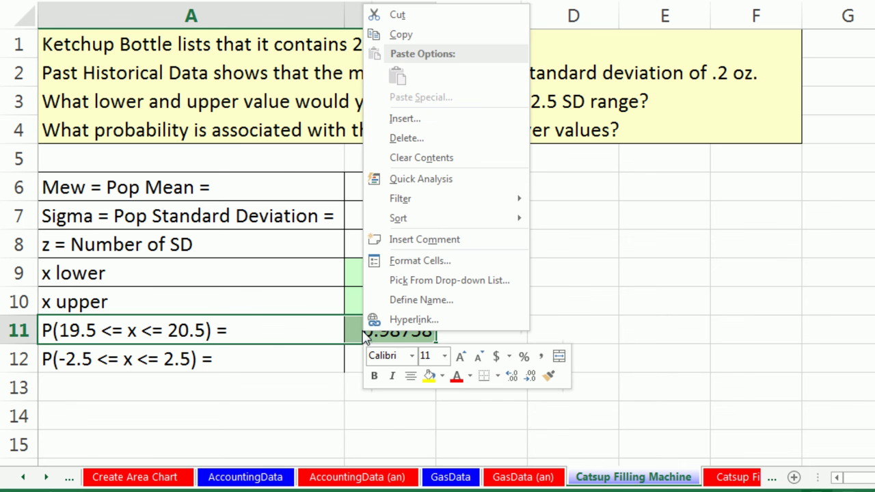
pyautogui.click(549, 375)
pyautogui.click(311, 362)
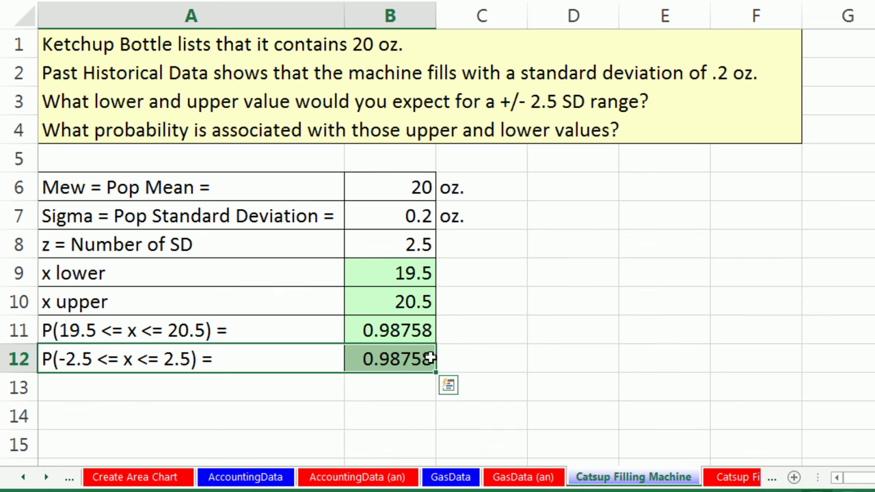
pyautogui.doubleClick(412, 332)
pyautogui.press('Return')
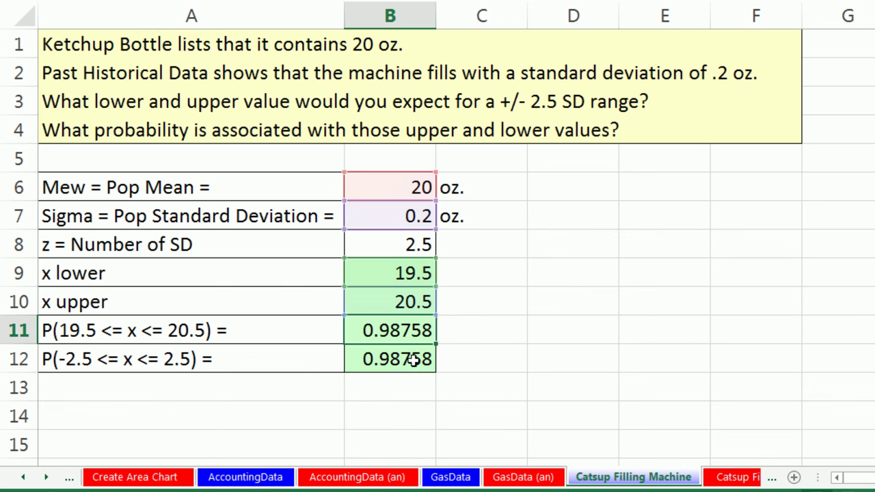